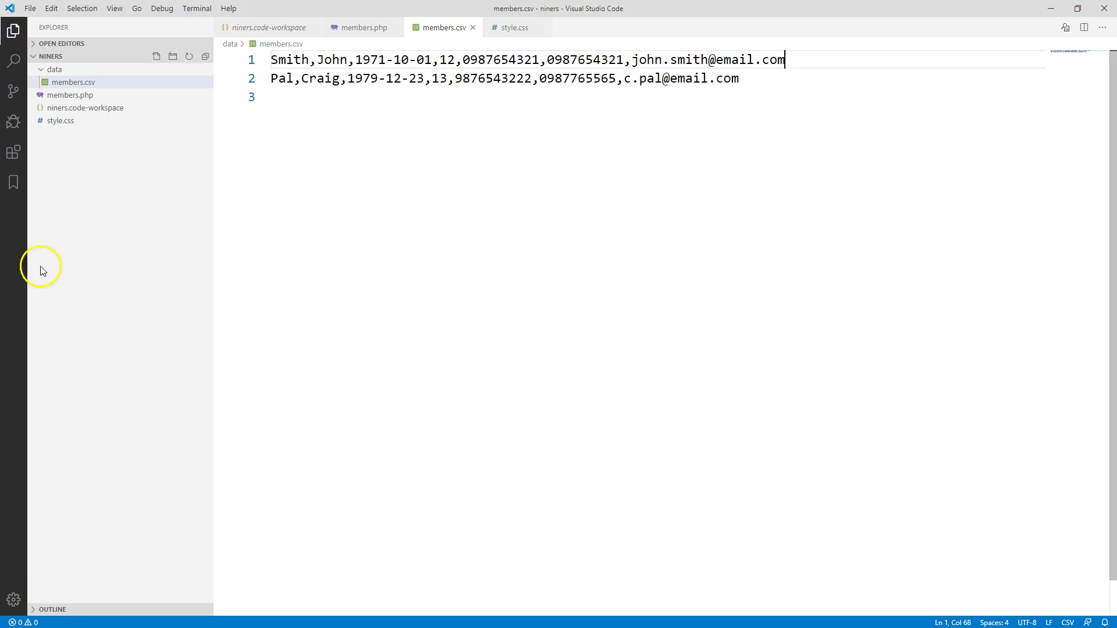
Switch to Chrome and search Google in a new tab for "create dummy data".
{"action": "key", "text": "alt+Tab"}
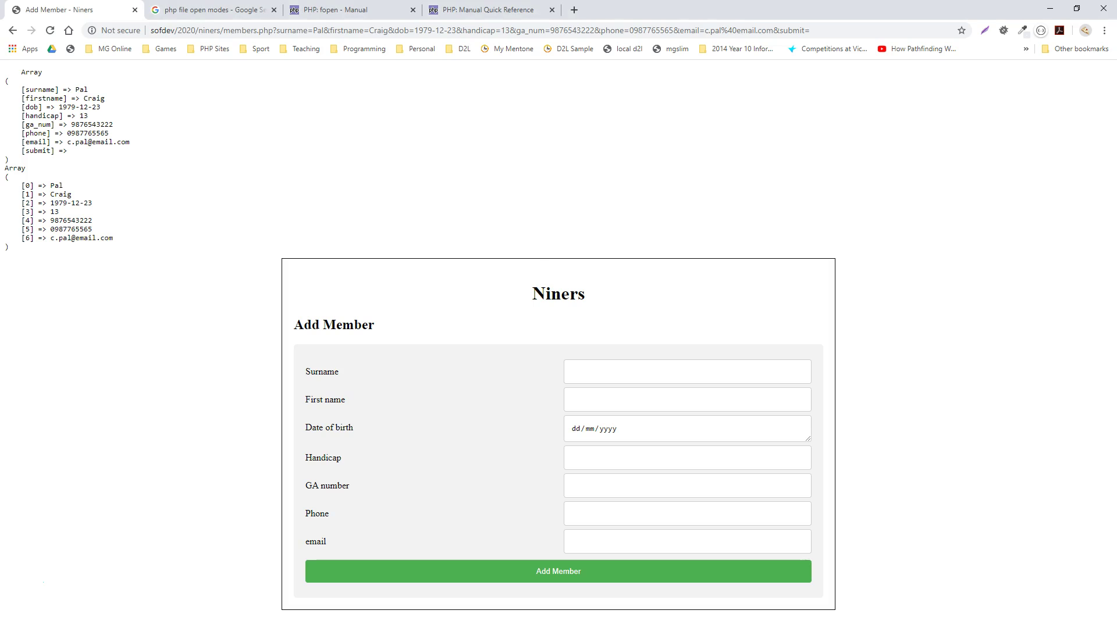
{"action": "left_click", "coordinate": [574, 11]}
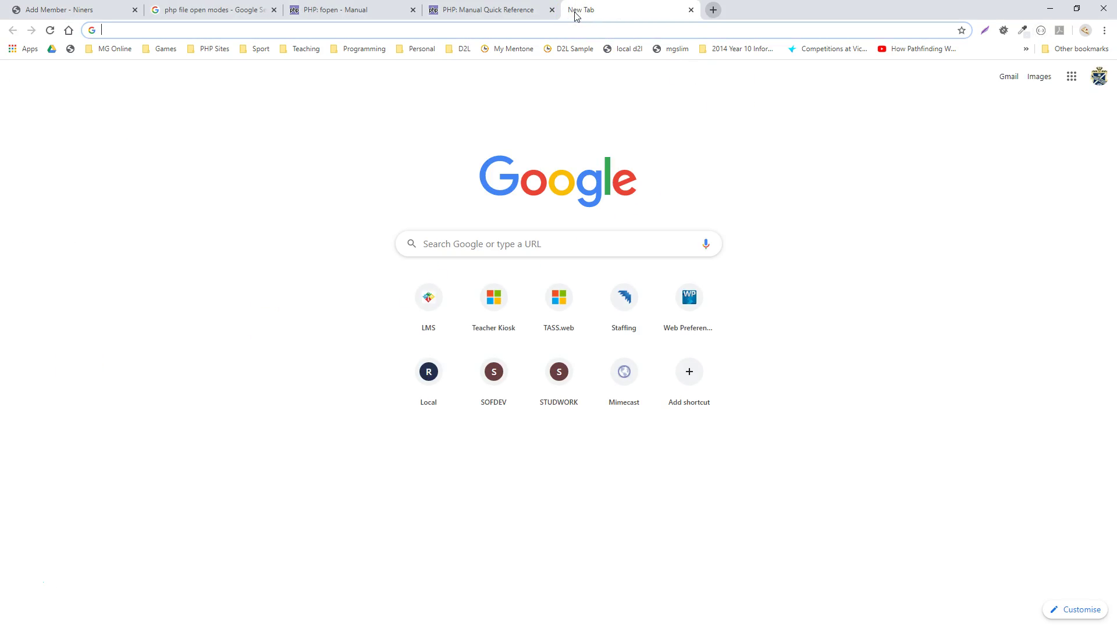
{"action": "type", "text": "crfeate d"}
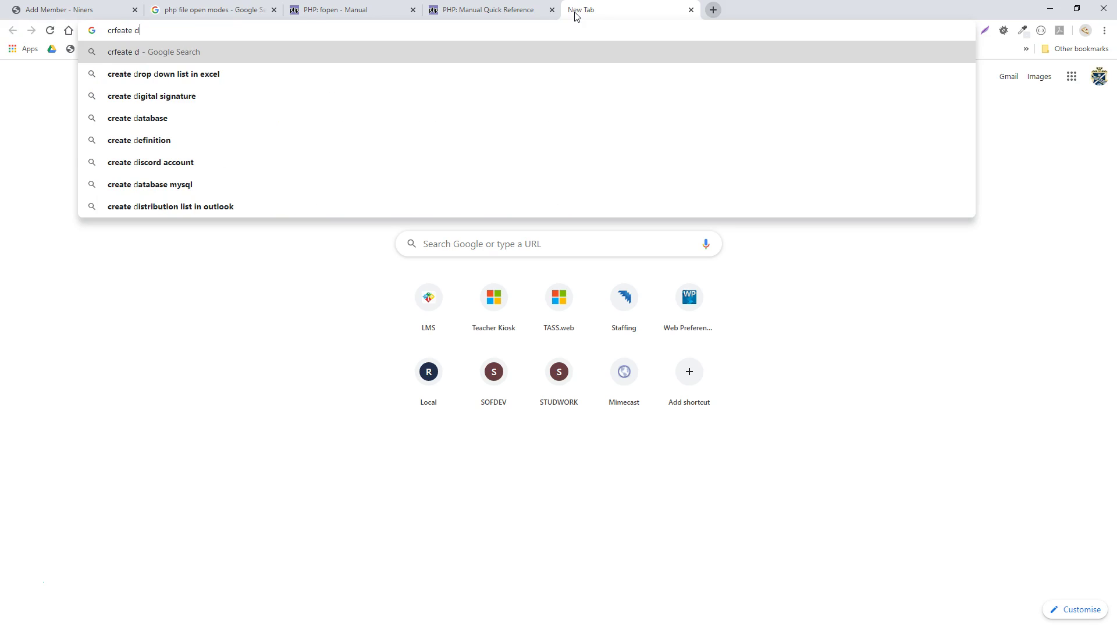
{"action": "type", "text": "ummy data"}
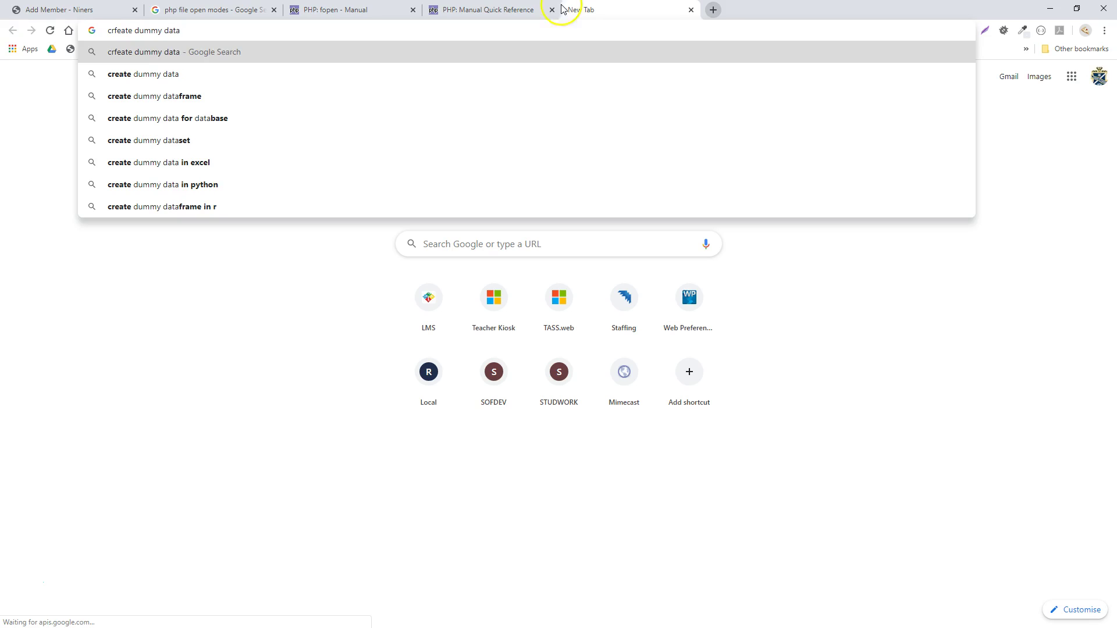
{"action": "key", "text": "BackSpace"}
{"action": "key", "text": "Return"}
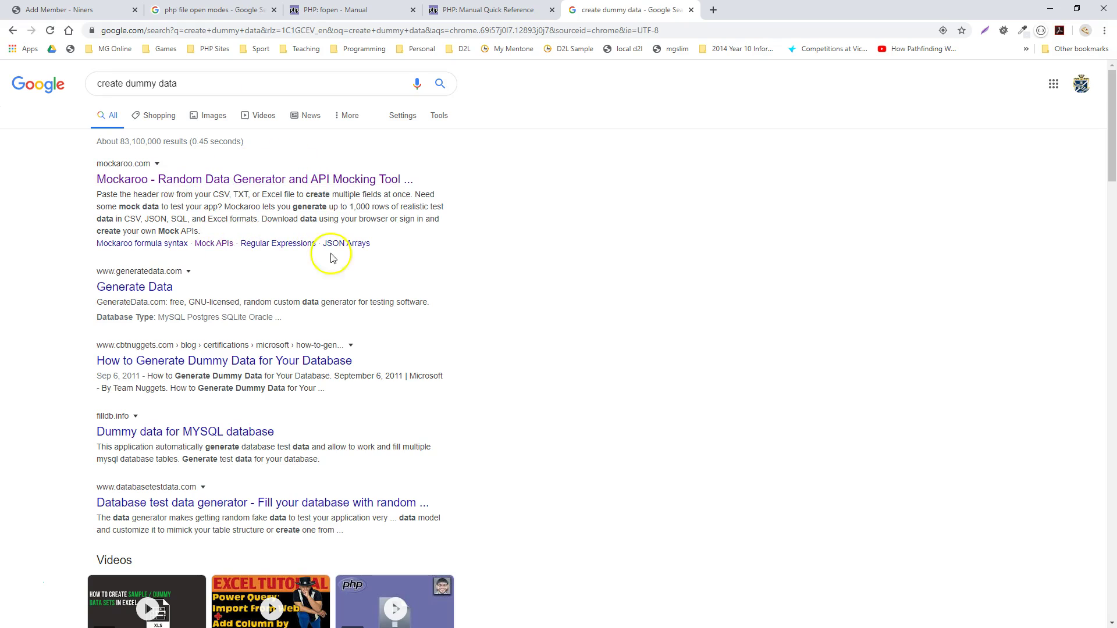
Open the Mockaroo random data generator from the search results.
{"action": "scroll", "coordinate": [438, 274], "scroll_direction": "down", "scroll_amount": 3}
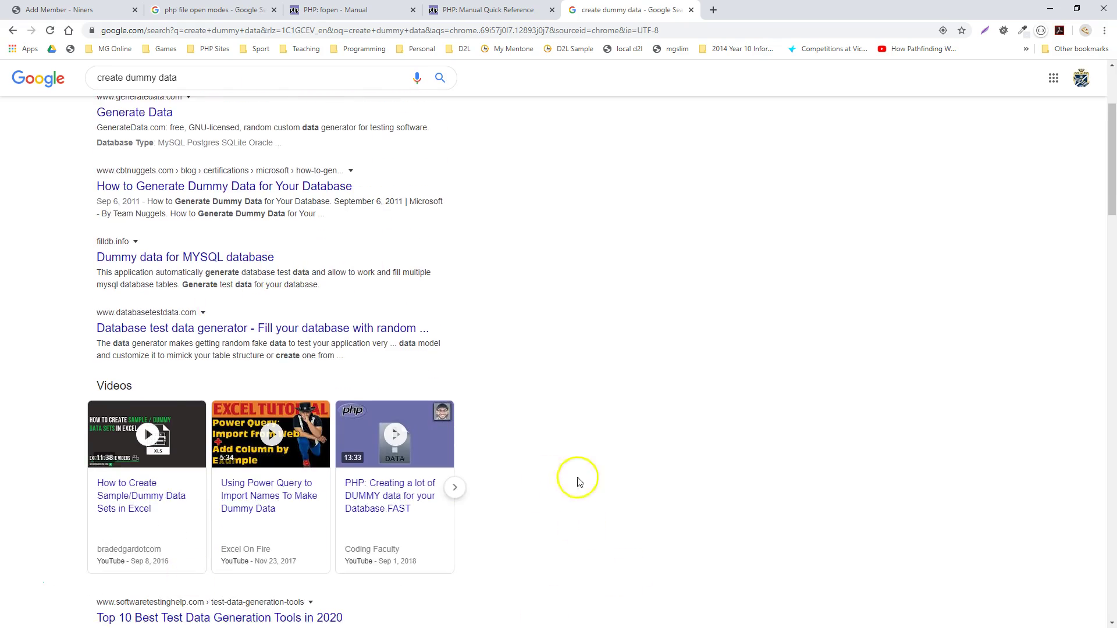
{"action": "scroll", "coordinate": [585, 471], "scroll_direction": "up", "scroll_amount": 3}
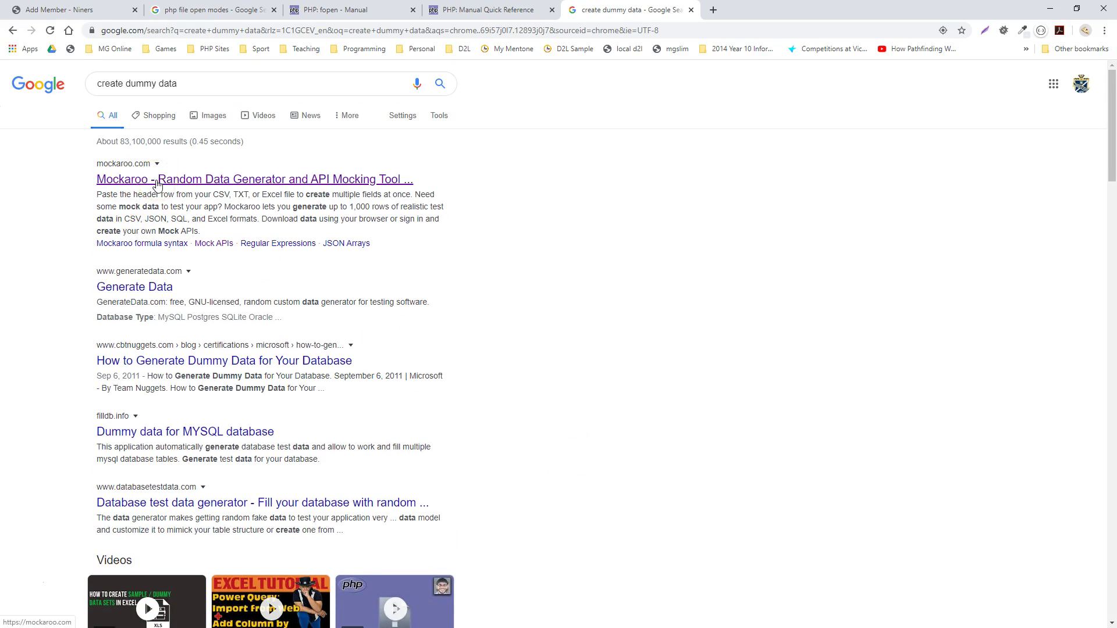
{"action": "left_click", "coordinate": [157, 185]}
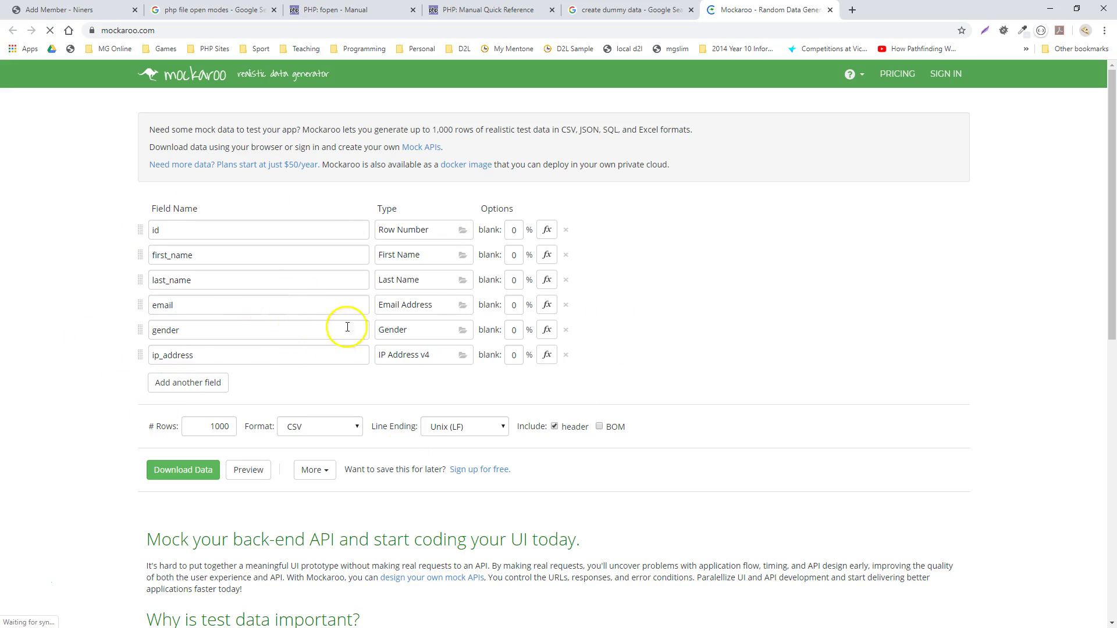
Remove the id field and choose the First Name type from the personal types for the first_name field.
{"action": "left_click", "coordinate": [566, 231]}
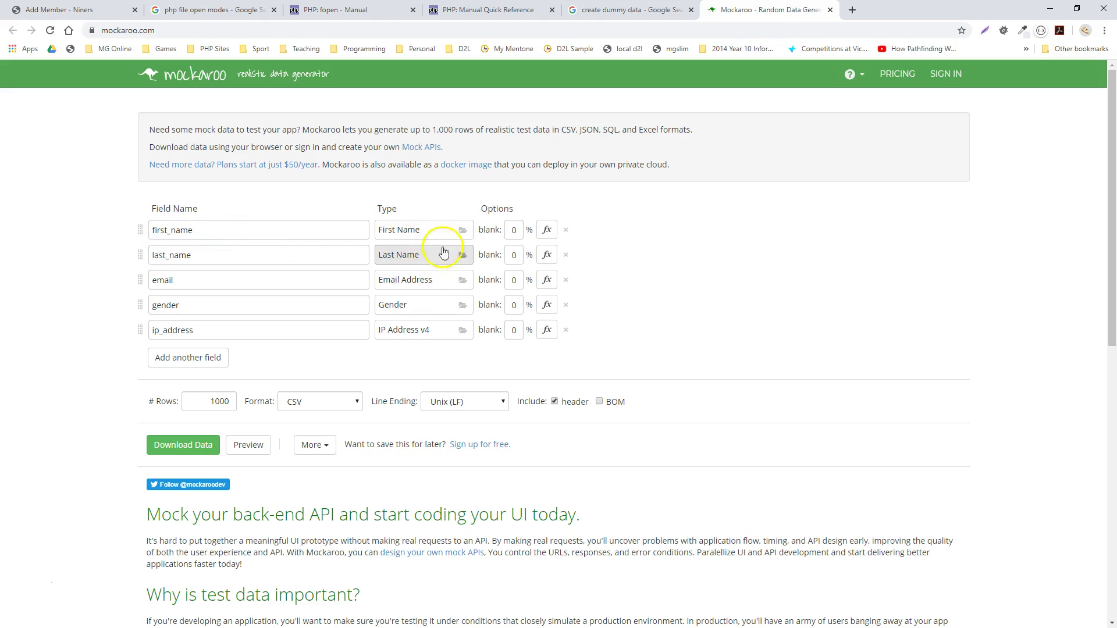
{"action": "left_click", "coordinate": [461, 229]}
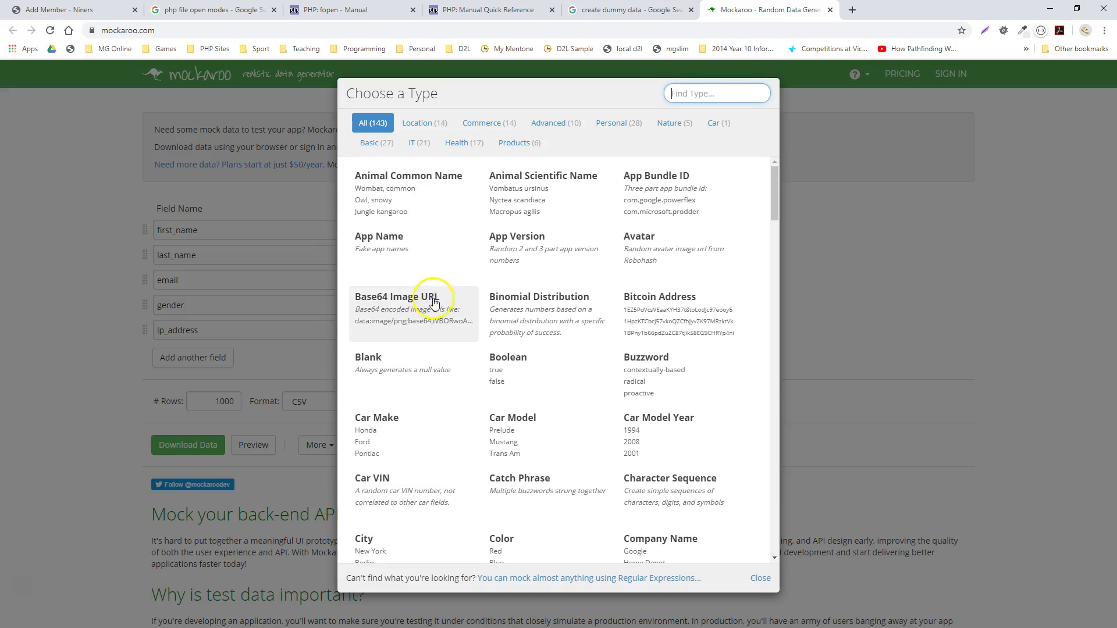
{"action": "left_click", "coordinate": [608, 123]}
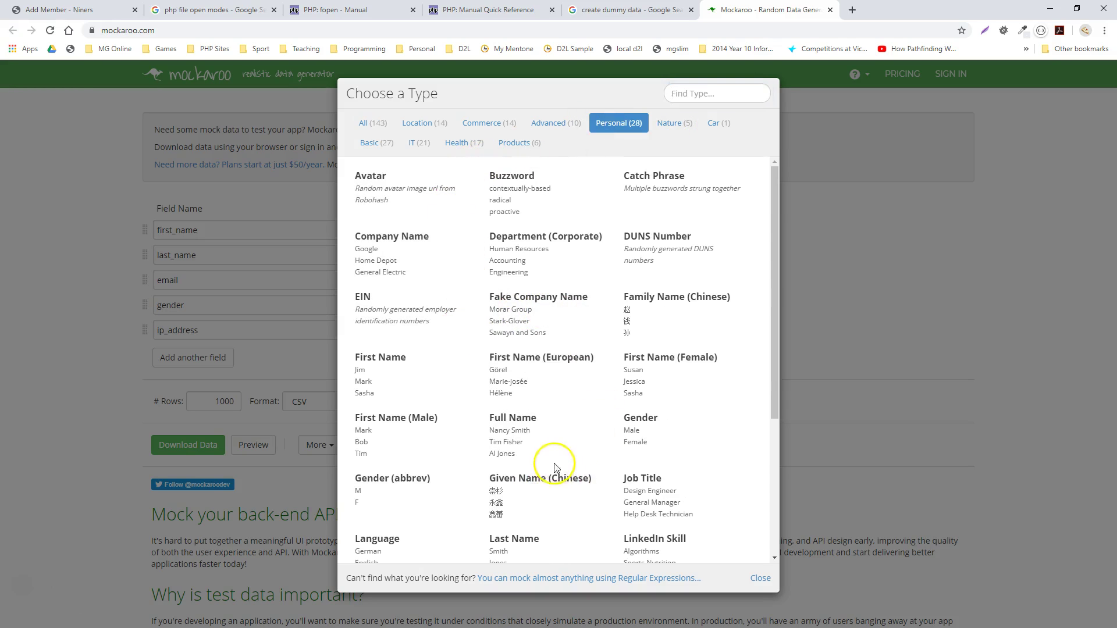
{"action": "scroll", "coordinate": [488, 466], "scroll_direction": "down", "scroll_amount": 1}
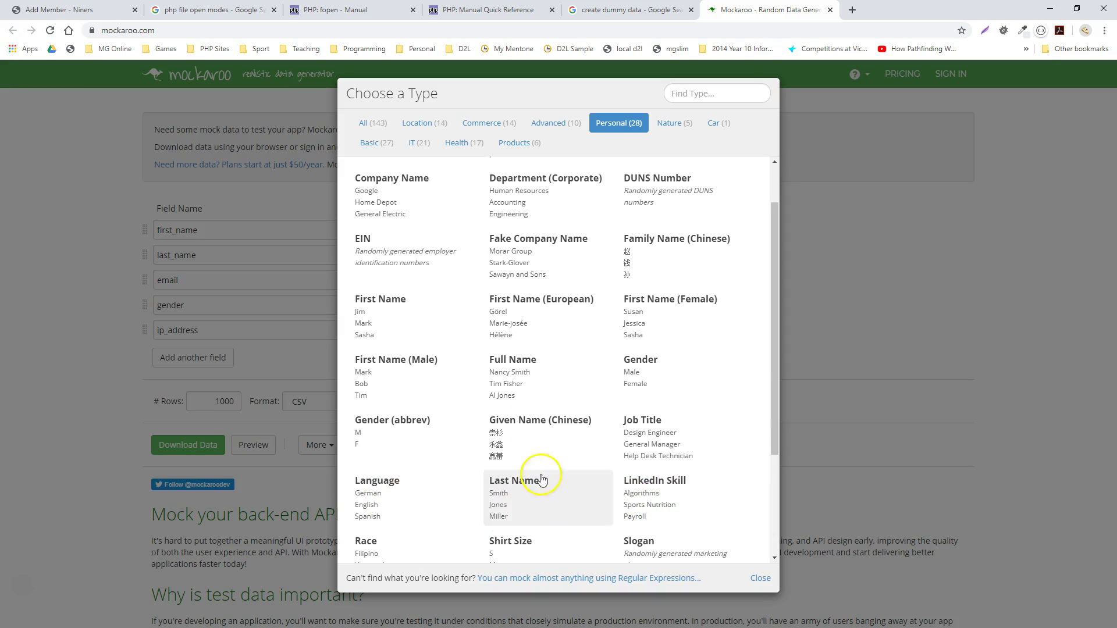
{"action": "left_click", "coordinate": [382, 320]}
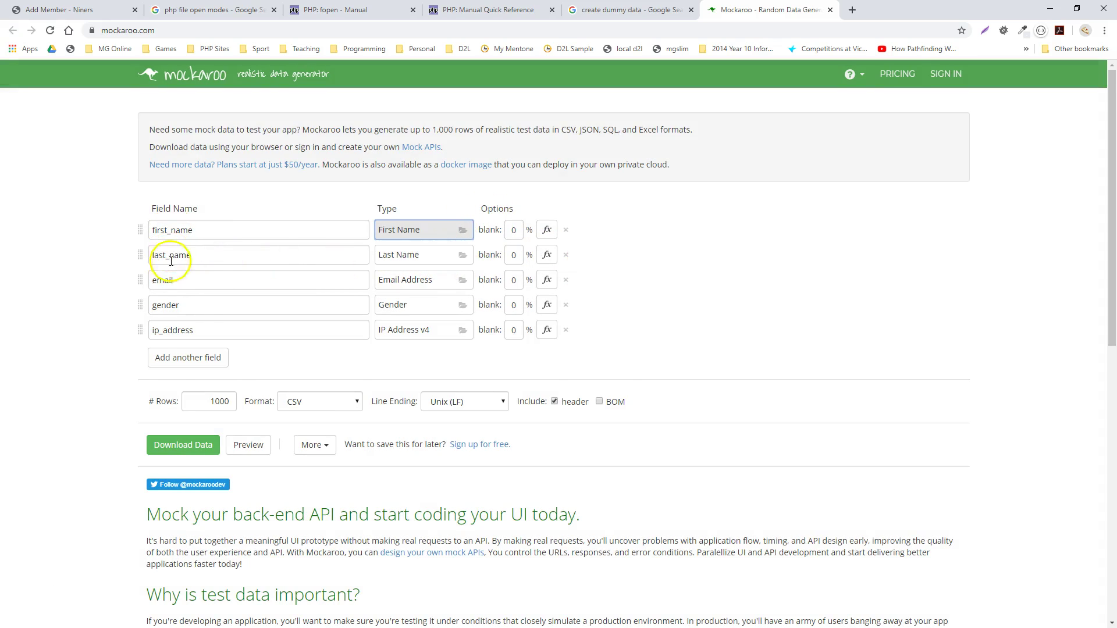
Add a new field named dob and set its type to Date.
{"action": "left_click", "coordinate": [178, 365]}
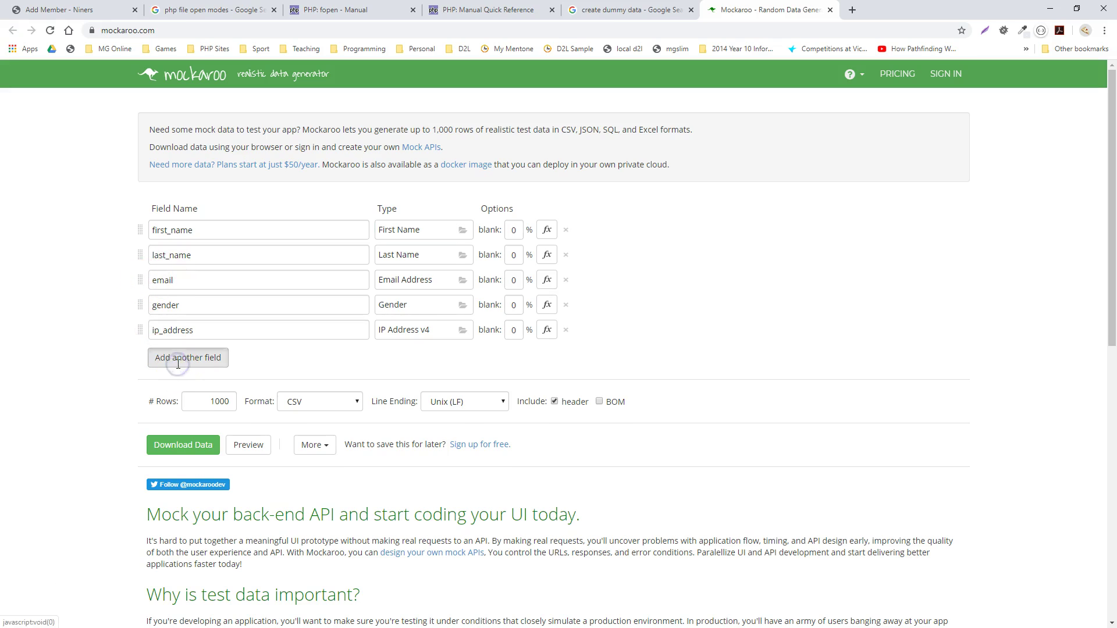
{"action": "type", "text": "dpob"}
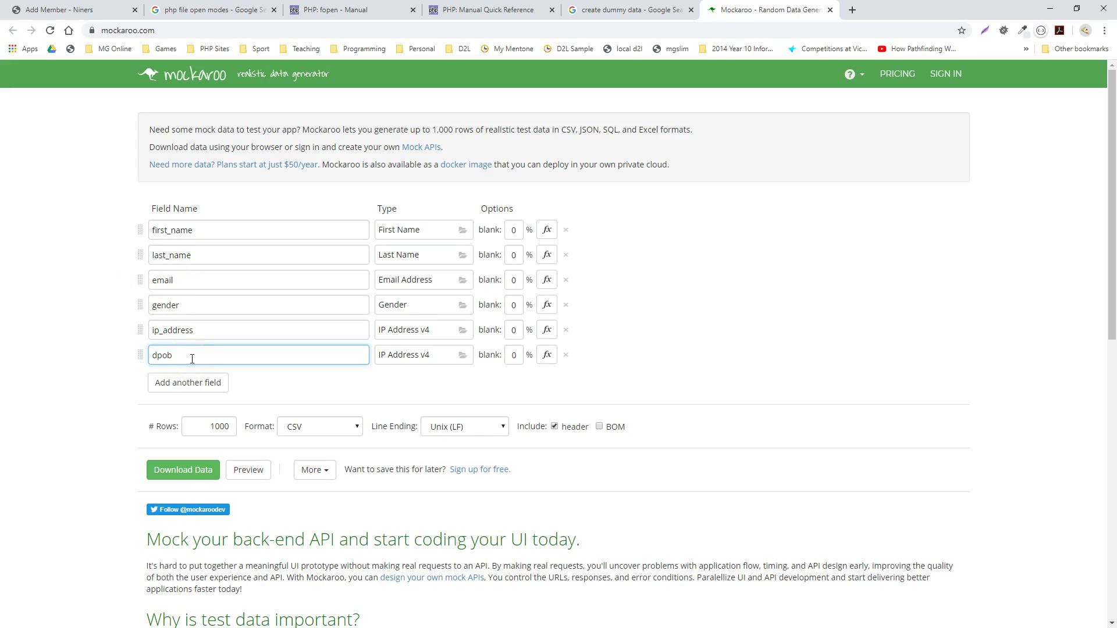
{"action": "left_click", "coordinate": [462, 355]}
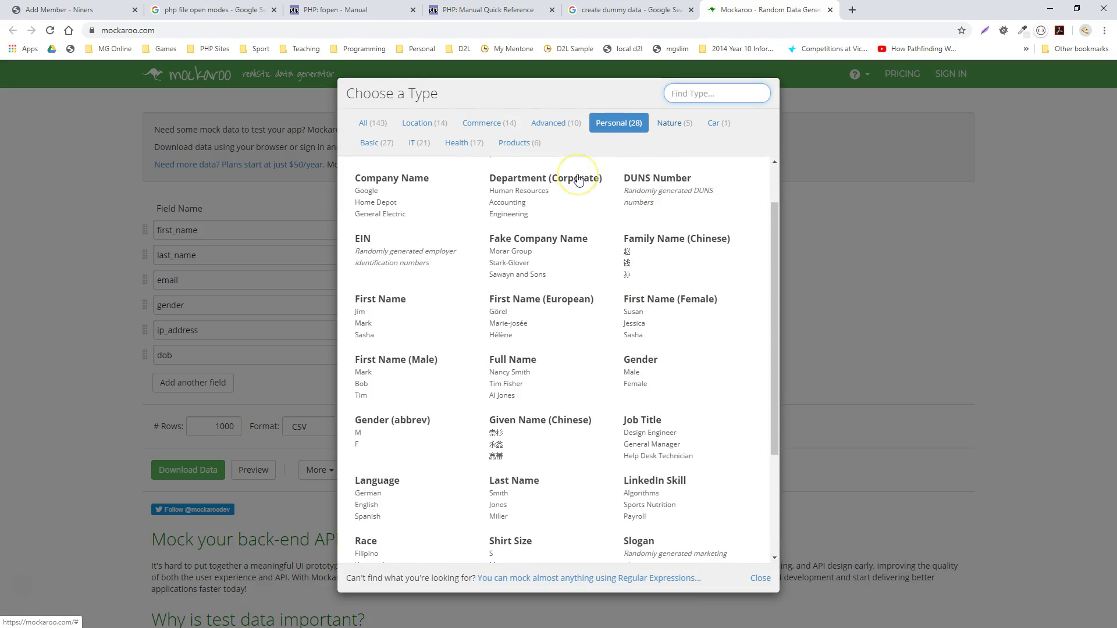
{"action": "type", "text": "date"}
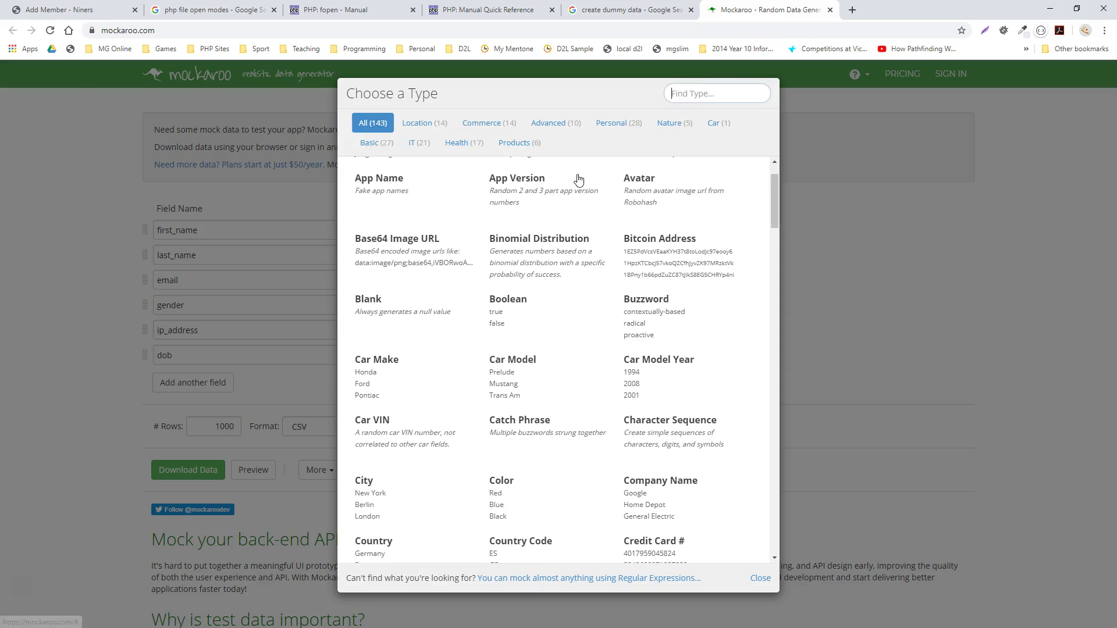
{"action": "left_click", "coordinate": [361, 189]}
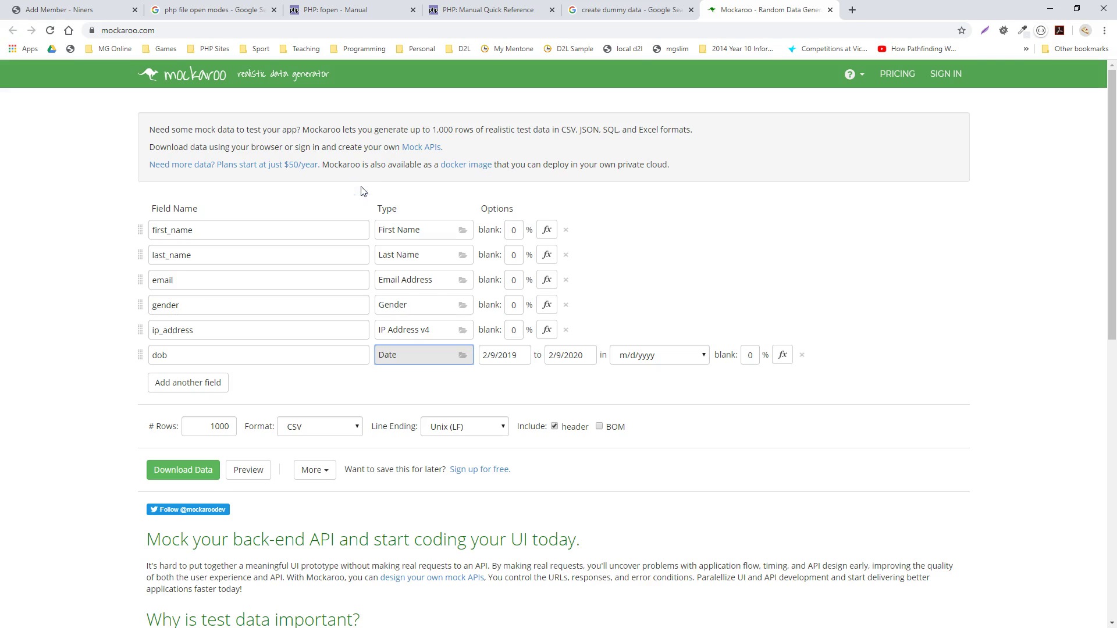
Set the dob field's date range from 1/1/1945 to 12/31/1980.
{"action": "left_click", "coordinate": [524, 357]}
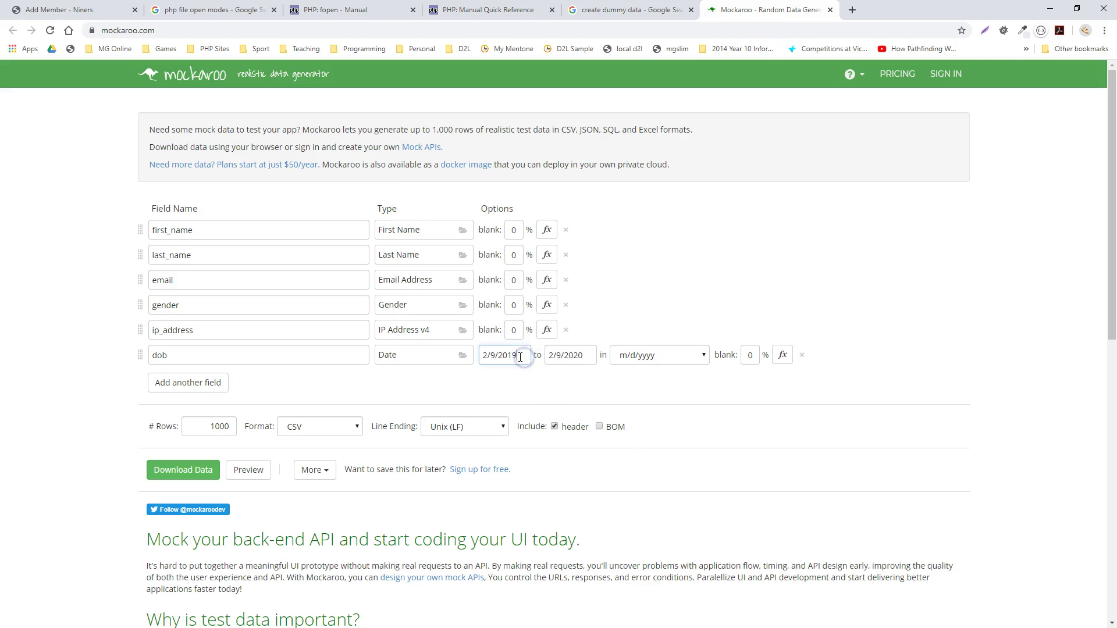
{"action": "left_click", "coordinate": [491, 379]}
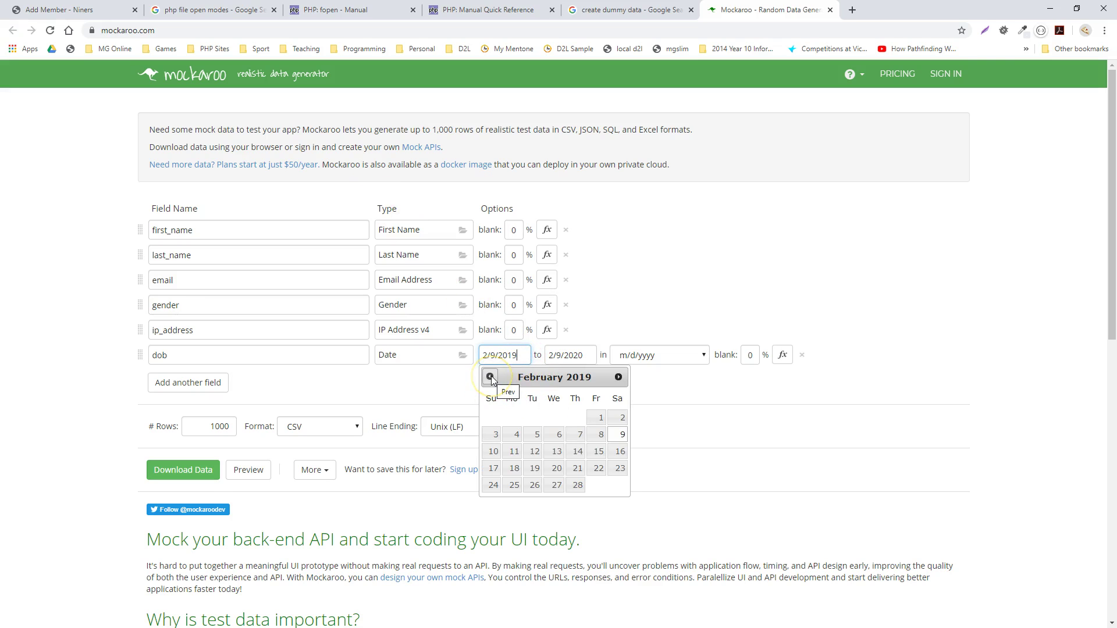
{"action": "key", "text": "BackSpace"}
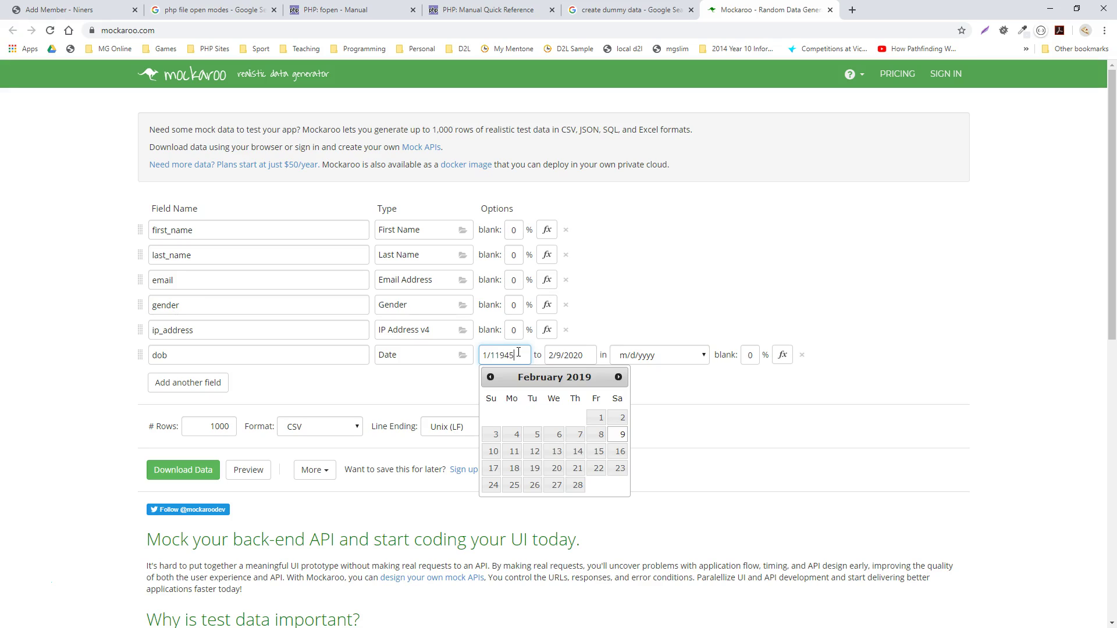
{"action": "type", "text": "/"}
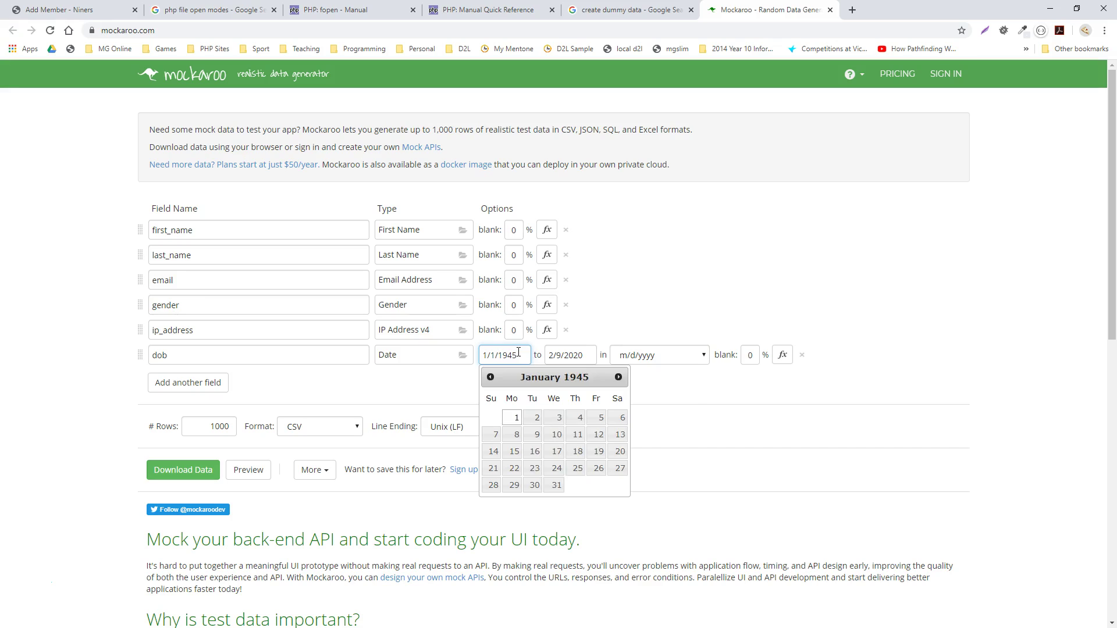
{"action": "key", "text": "Tab"}
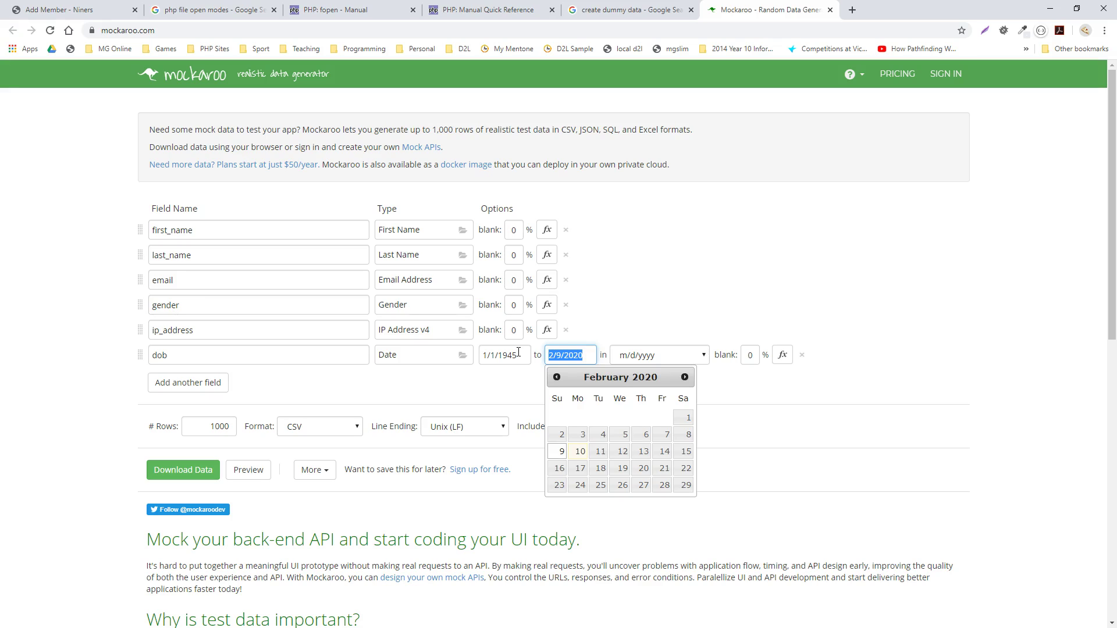
{"action": "type", "text": "12"}
{"action": "type", "text": "/31/1980"}
{"action": "key", "text": "Tab"}
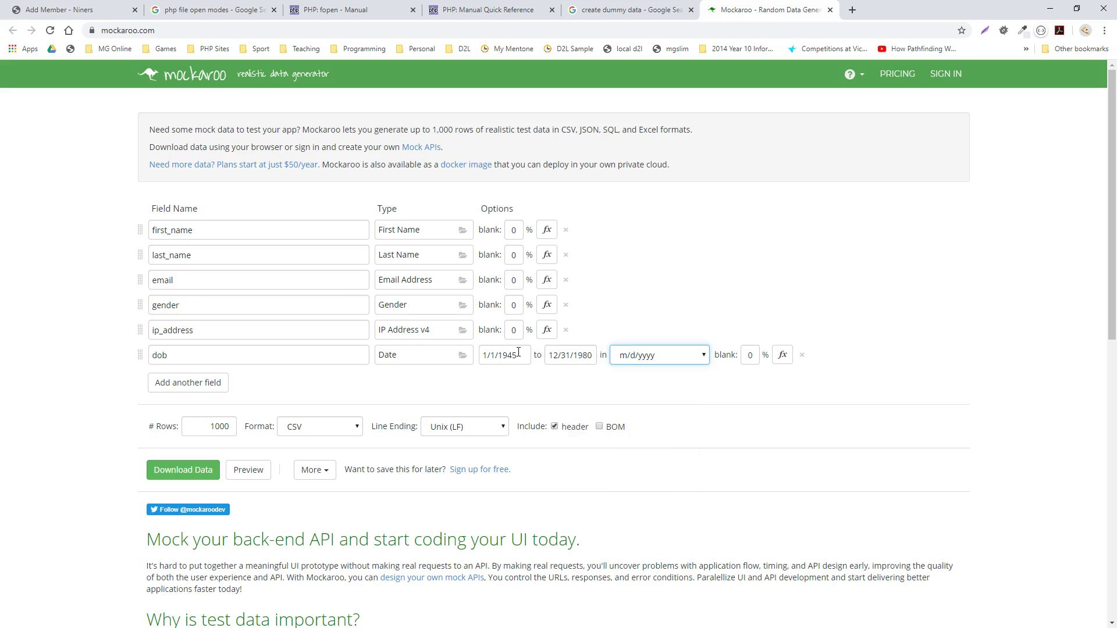
Set the dob field's date format to yyyy-mm-dd and move the field directly below last_name.
{"action": "left_click", "coordinate": [703, 355]}
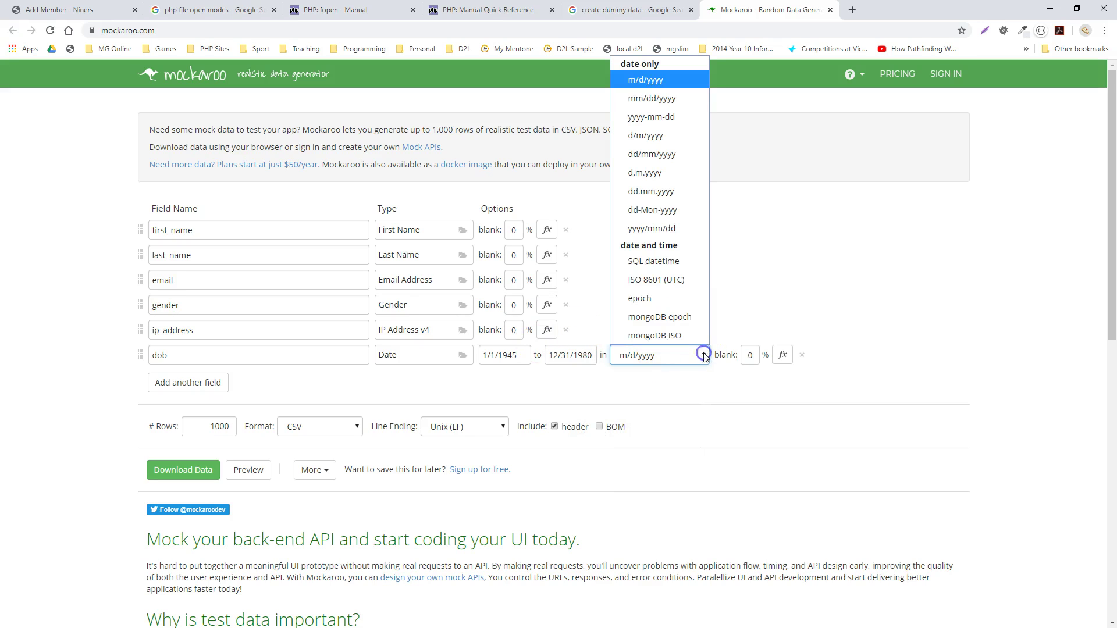
{"action": "left_click", "coordinate": [679, 116]}
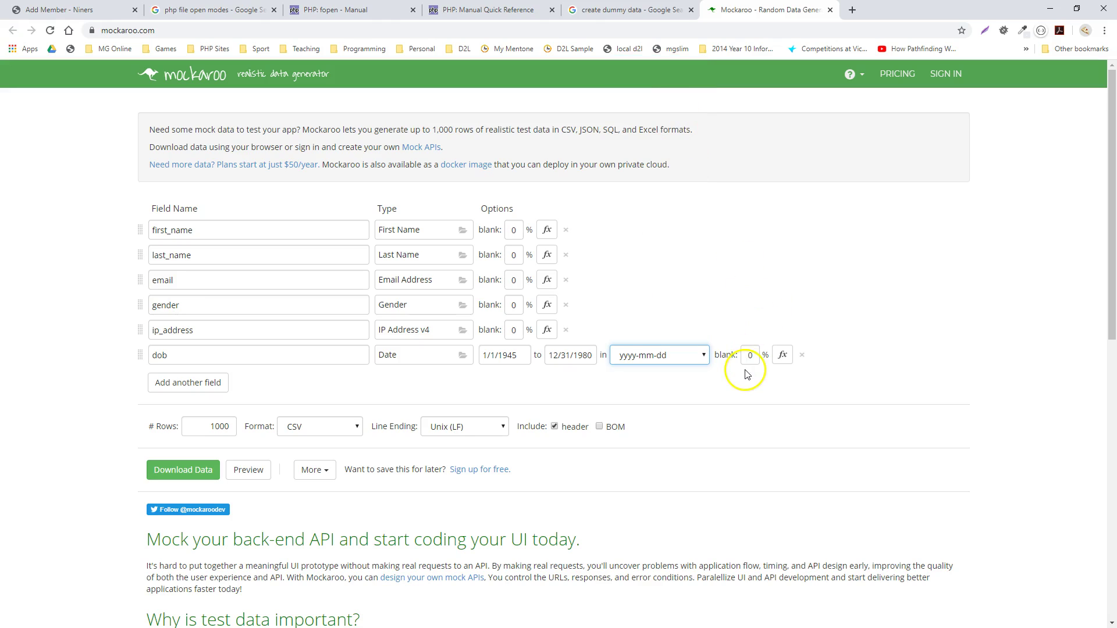
{"action": "left_click_drag", "start_coordinate": [140, 354], "coordinate": [138, 275]}
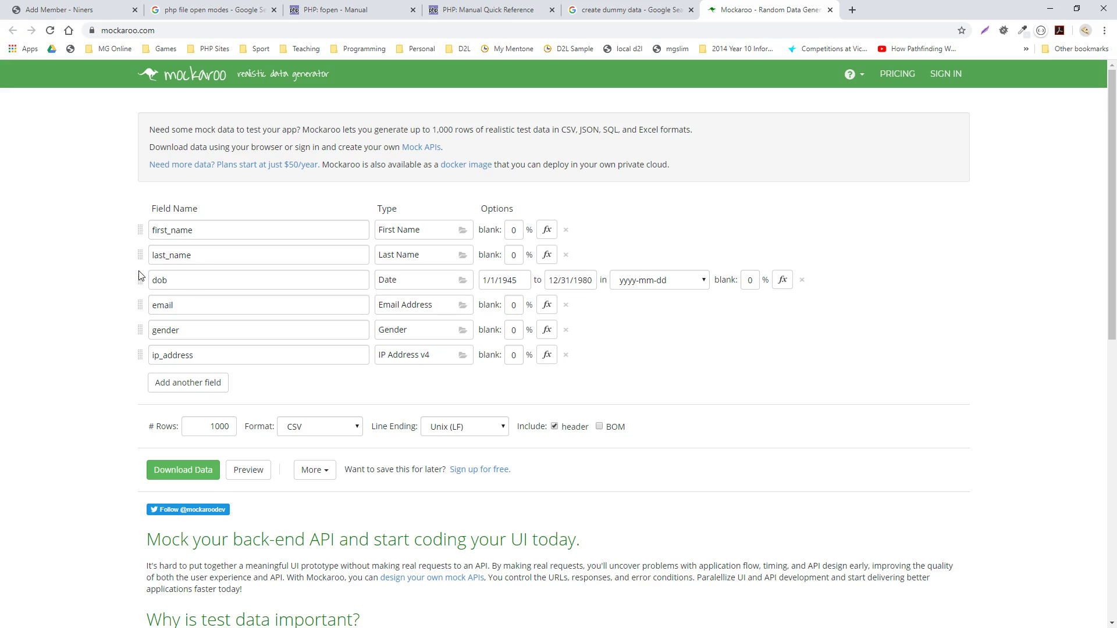
Rename the gender field to handicap.
{"action": "double_click", "coordinate": [170, 306]}
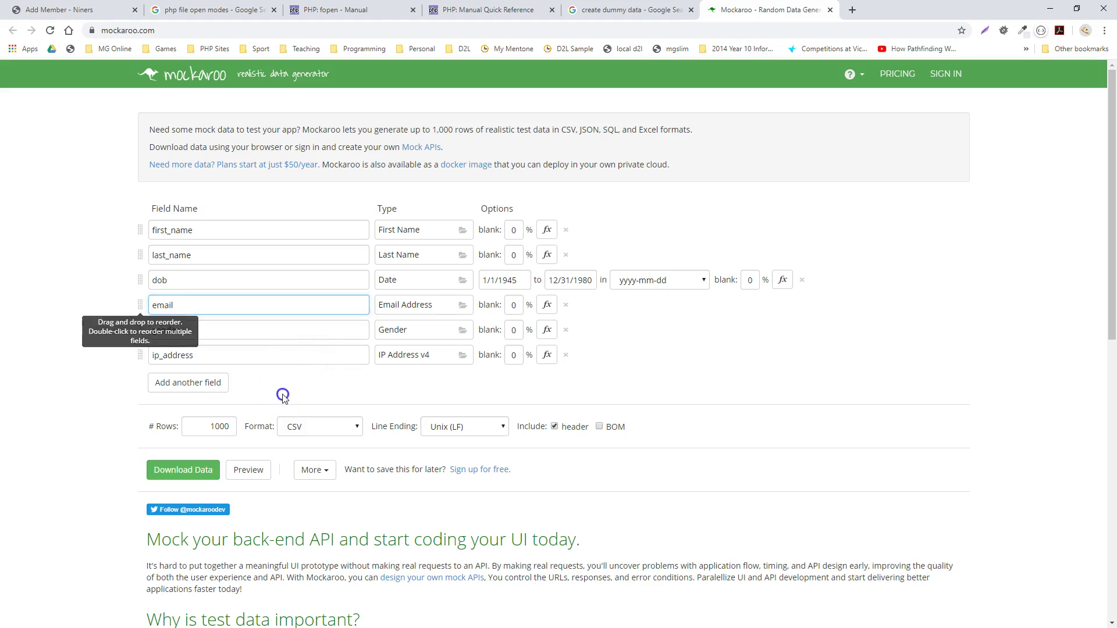
{"action": "double_click", "coordinate": [158, 354]}
{"action": "left_click", "coordinate": [219, 354]}
{"action": "left_click", "coordinate": [182, 329]}
{"action": "double_click", "coordinate": [182, 329]}
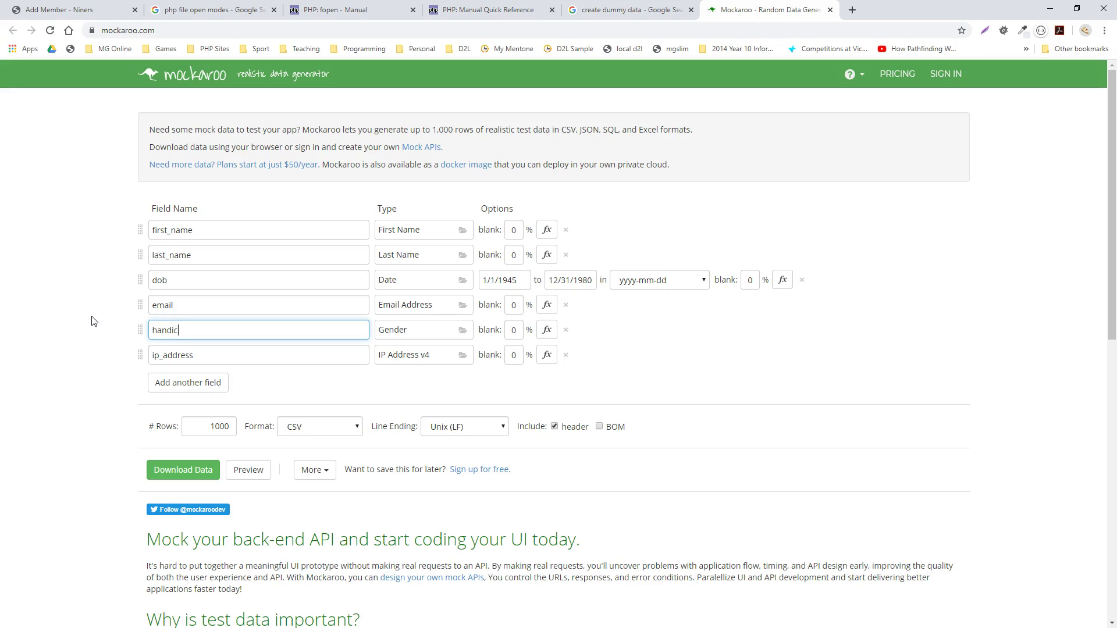
{"action": "key", "text": "Tab"}
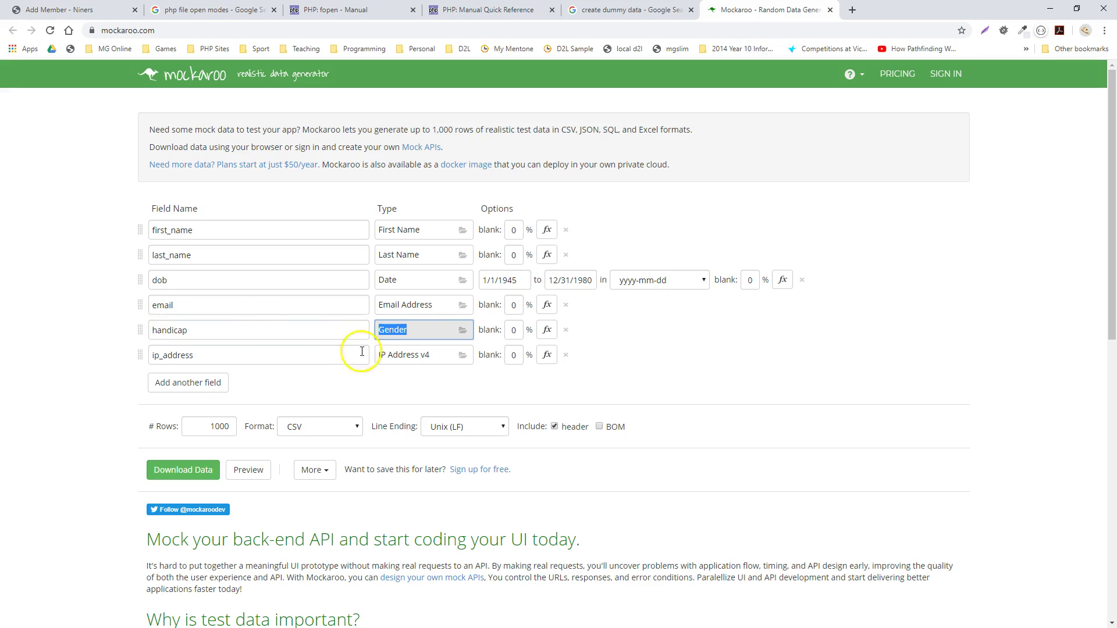
Search the data types for a numeric type and set the handicap field's type to Number.
{"action": "left_click", "coordinate": [463, 331]}
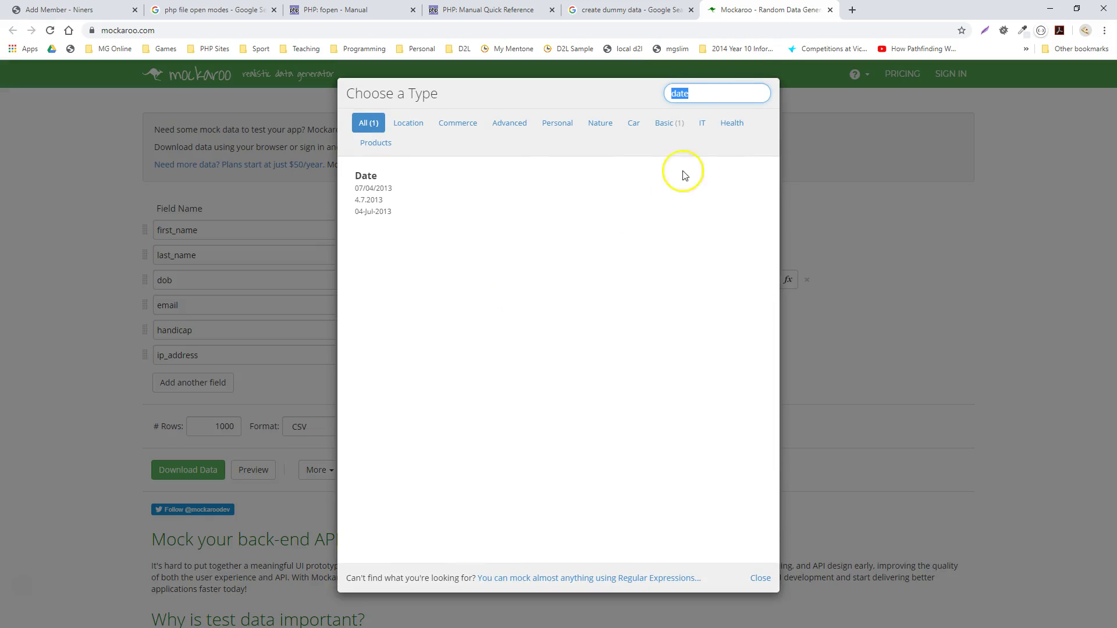
{"action": "type", "text": "int"}
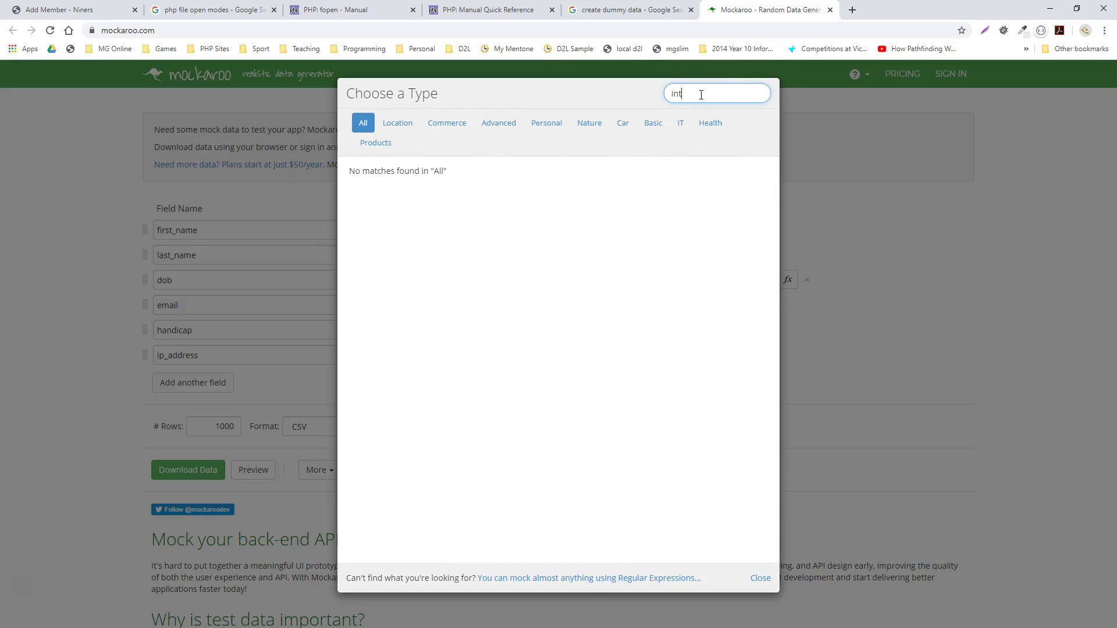
{"action": "key", "text": "BackSpace"}
{"action": "key", "text": "BackSpace"}
{"action": "key", "text": "BackSpace"}
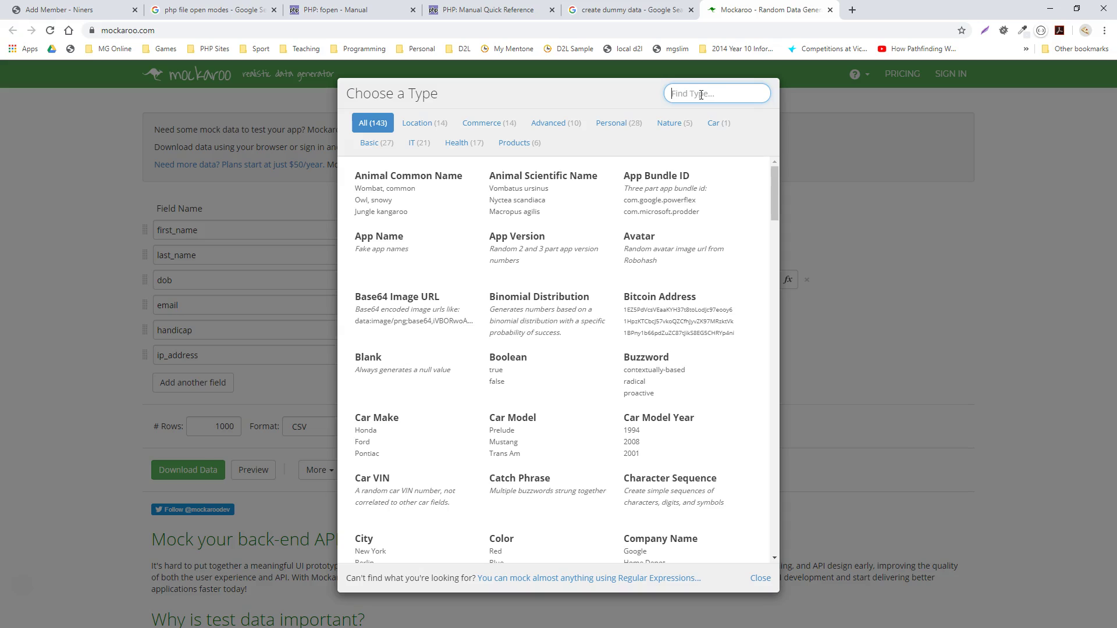
{"action": "type", "text": "num"}
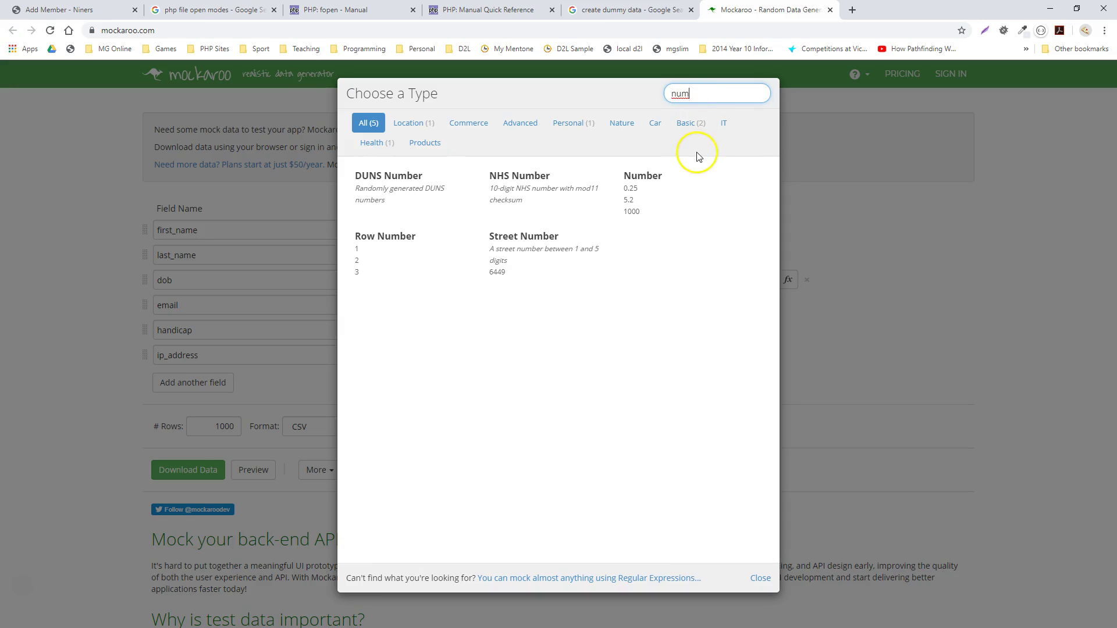
{"action": "left_click", "coordinate": [640, 187]}
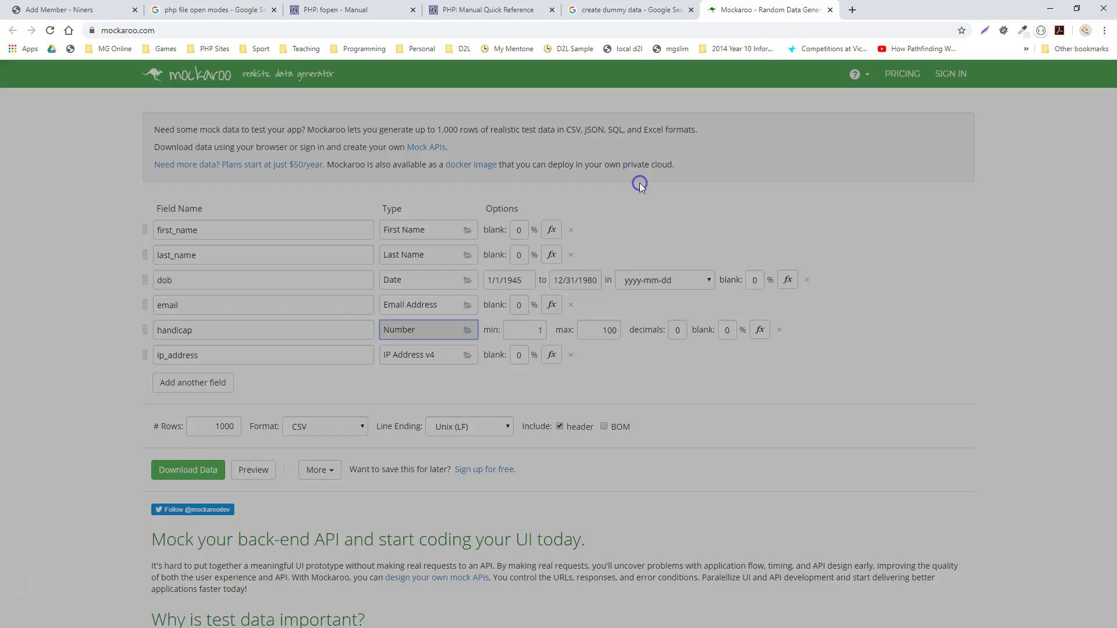
Set the handicap field's range to a minimum of 1 and a maximum of 30, with 0 decimals.
{"action": "double_click", "coordinate": [533, 331]}
{"action": "key", "text": "BackSpace"}
{"action": "type", "text": "1"}
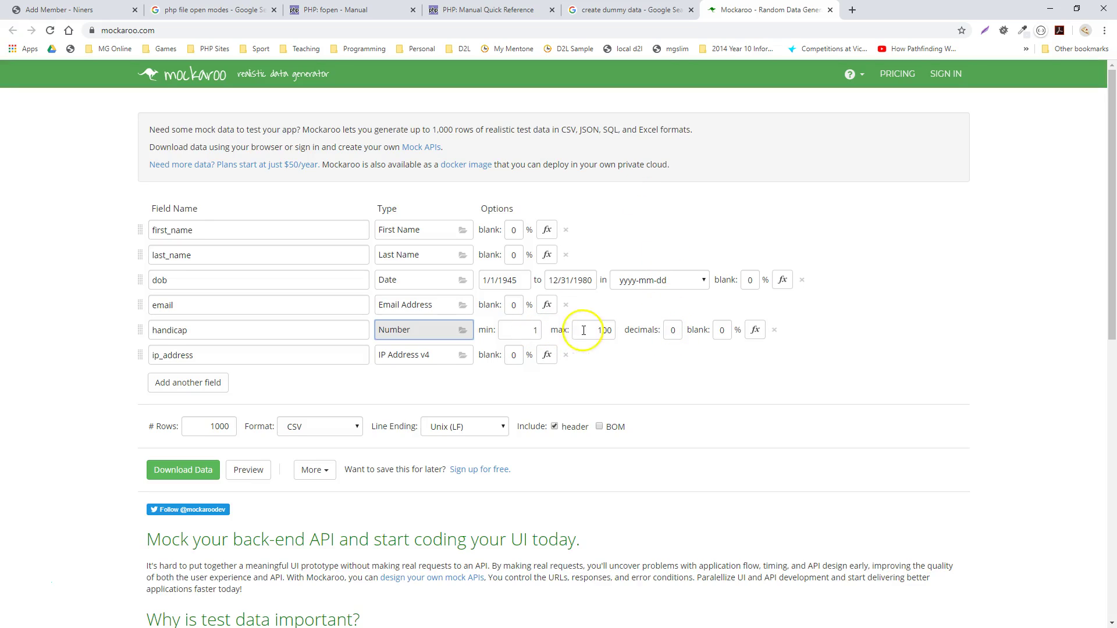
{"action": "left_click_drag", "start_coordinate": [579, 334], "coordinate": [629, 333]}
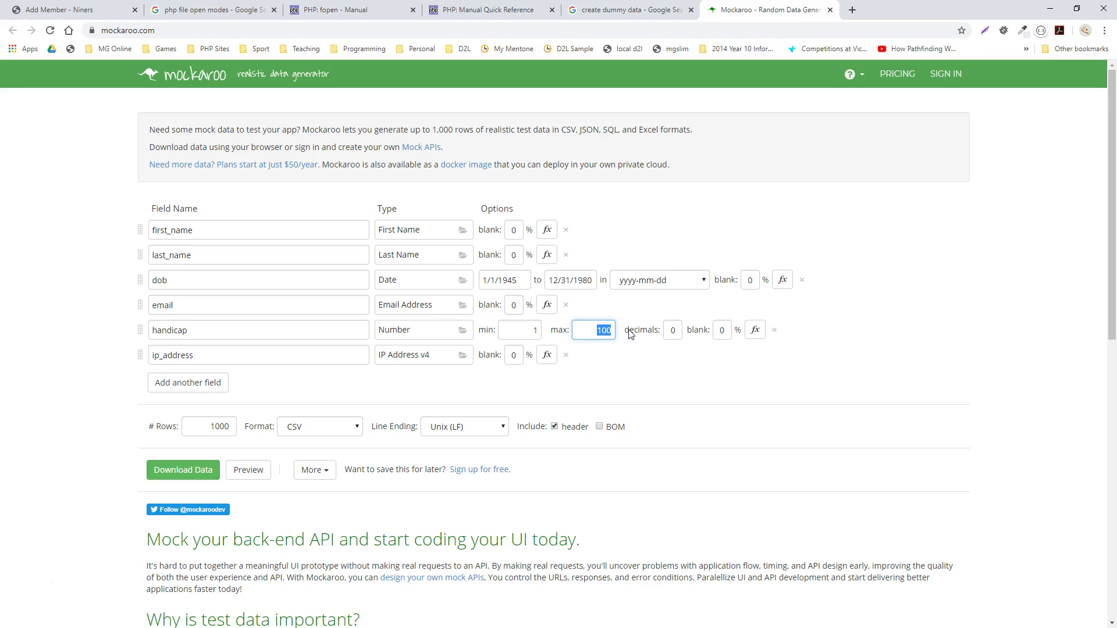
{"action": "left_click", "coordinate": [673, 330]}
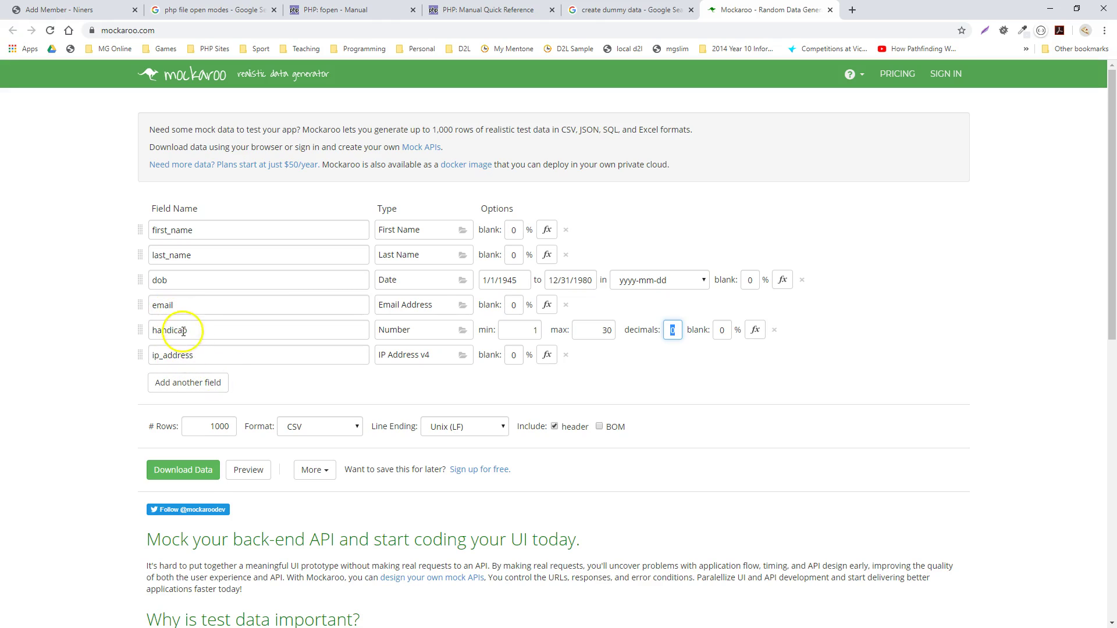
Rename the ip_address field to ga_num and set its type to NHS Number.
{"action": "left_click_drag", "start_coordinate": [206, 362], "coordinate": [116, 357]}
{"action": "type", "text": "ga"}
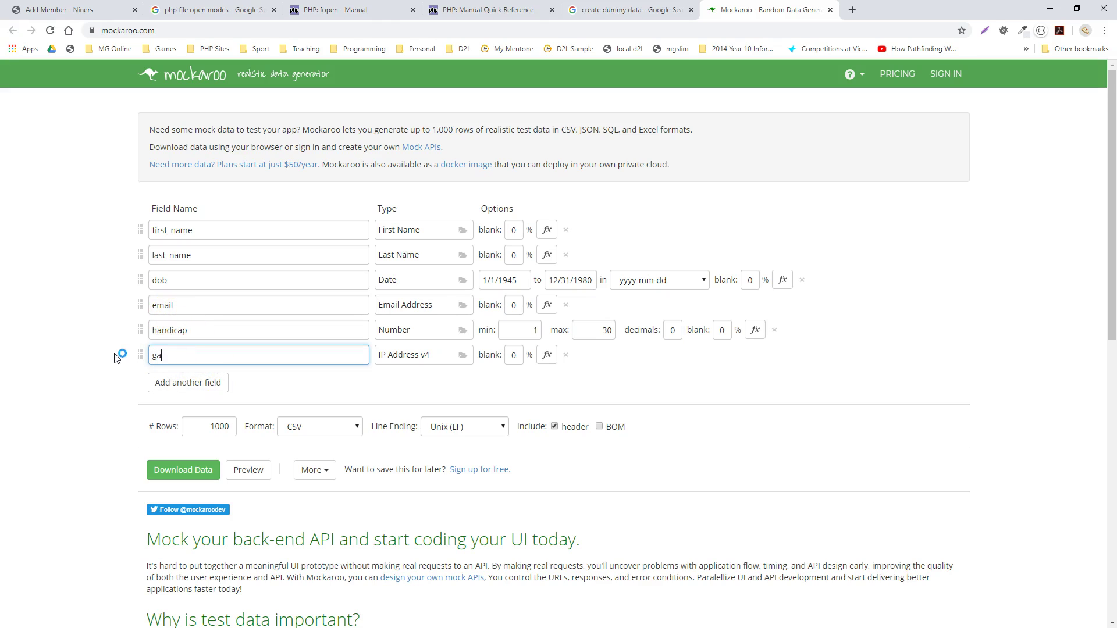
{"action": "type", "text": "_num"}
{"action": "key", "text": "Tab"}
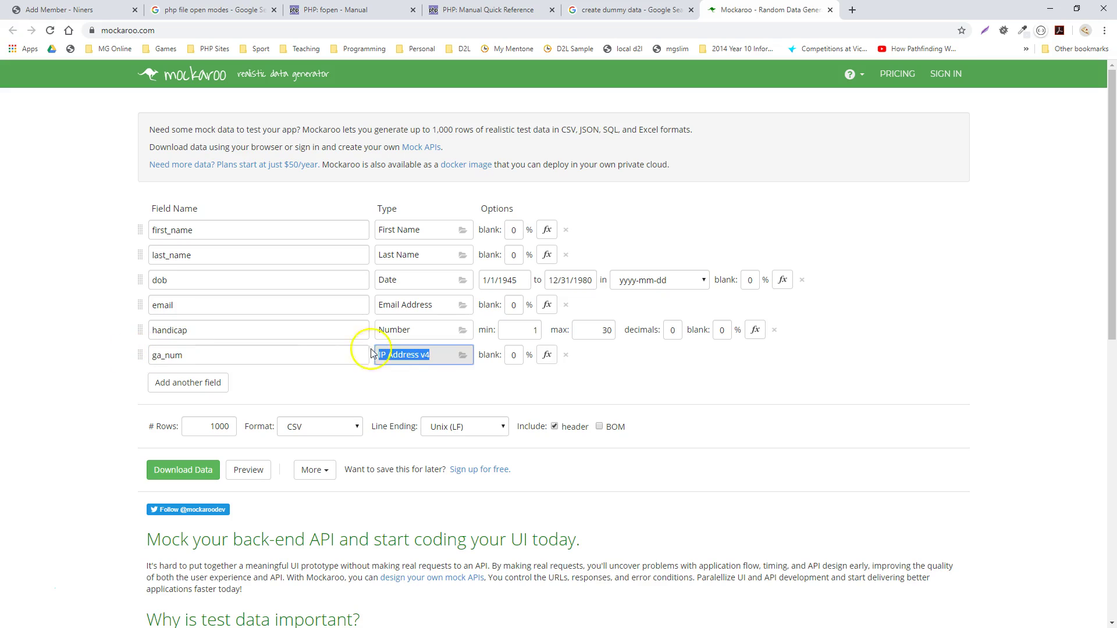
{"action": "left_click", "coordinate": [463, 354]}
{"action": "left_click", "coordinate": [458, 359]}
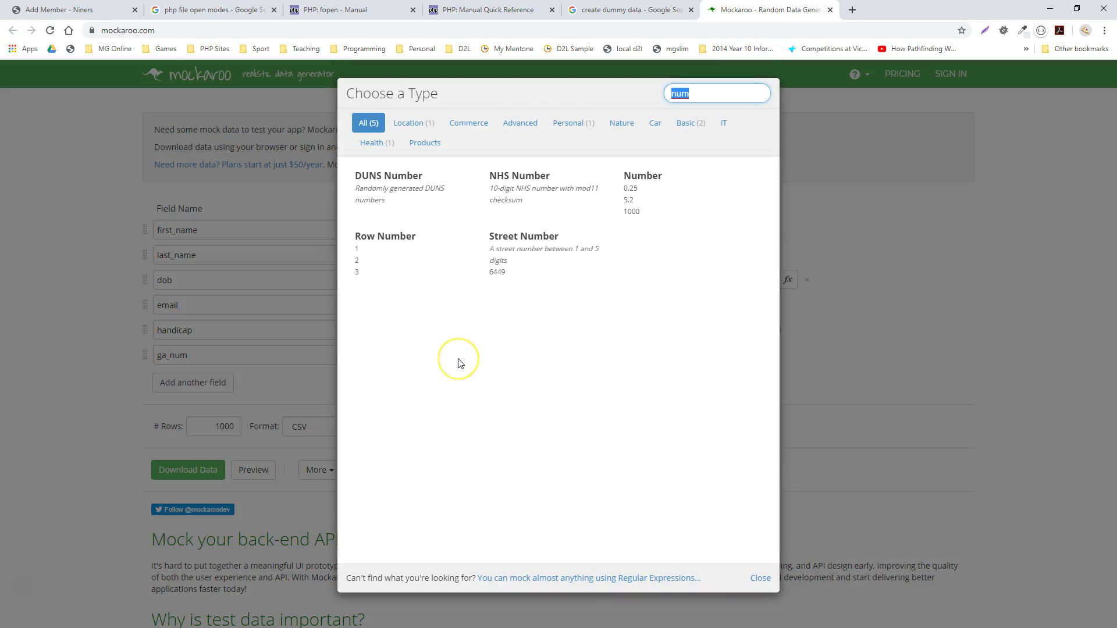
{"action": "left_click", "coordinate": [515, 201]}
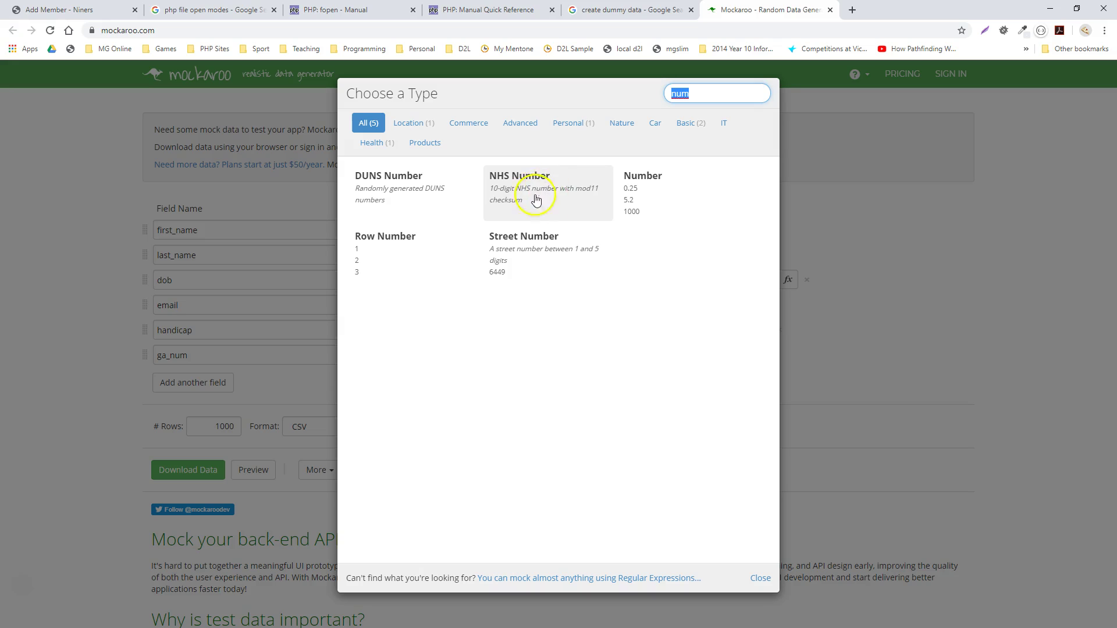
{"action": "left_click", "coordinate": [503, 197]}
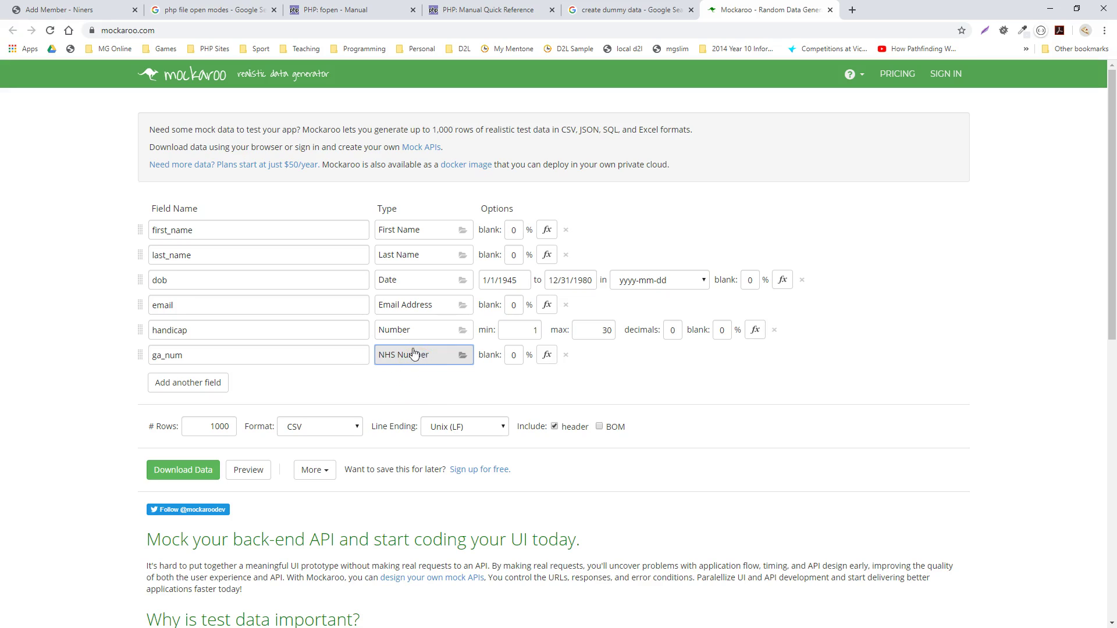
{"action": "left_click", "coordinate": [448, 357]}
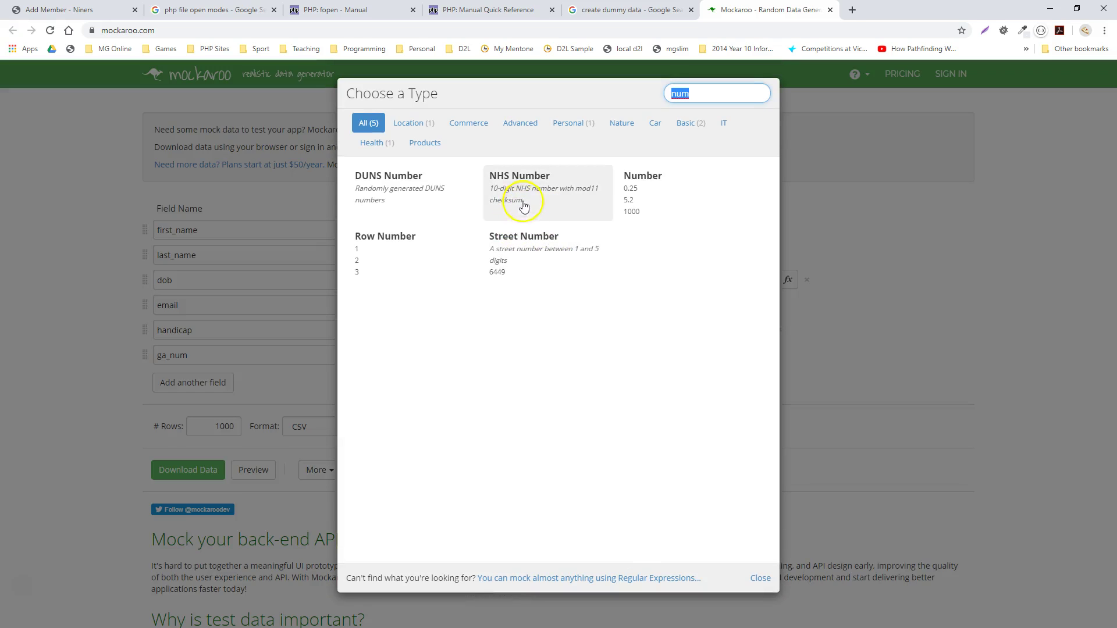
{"action": "left_click", "coordinate": [525, 199]}
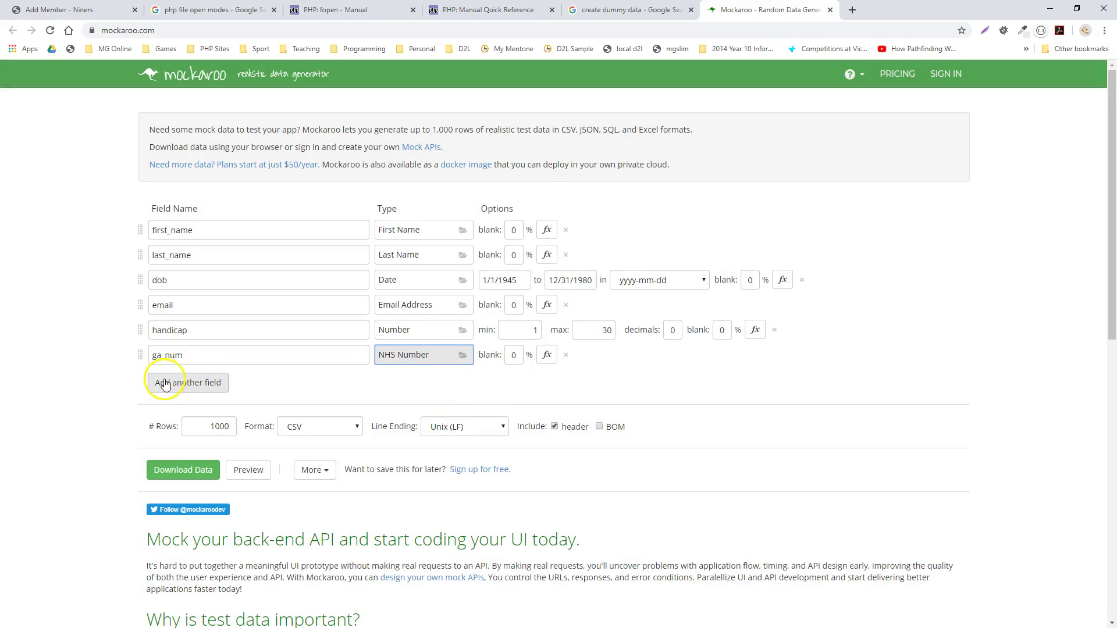
Move the email field below ga_num and add a field named phone directly above email.
{"action": "mouse_move", "coordinate": [136, 357]}
{"action": "left_mouse_down"}
{"action": "mouse_move", "coordinate": [142, 369]}
{"action": "mouse_move", "coordinate": [139, 358]}
{"action": "left_mouse_up"}
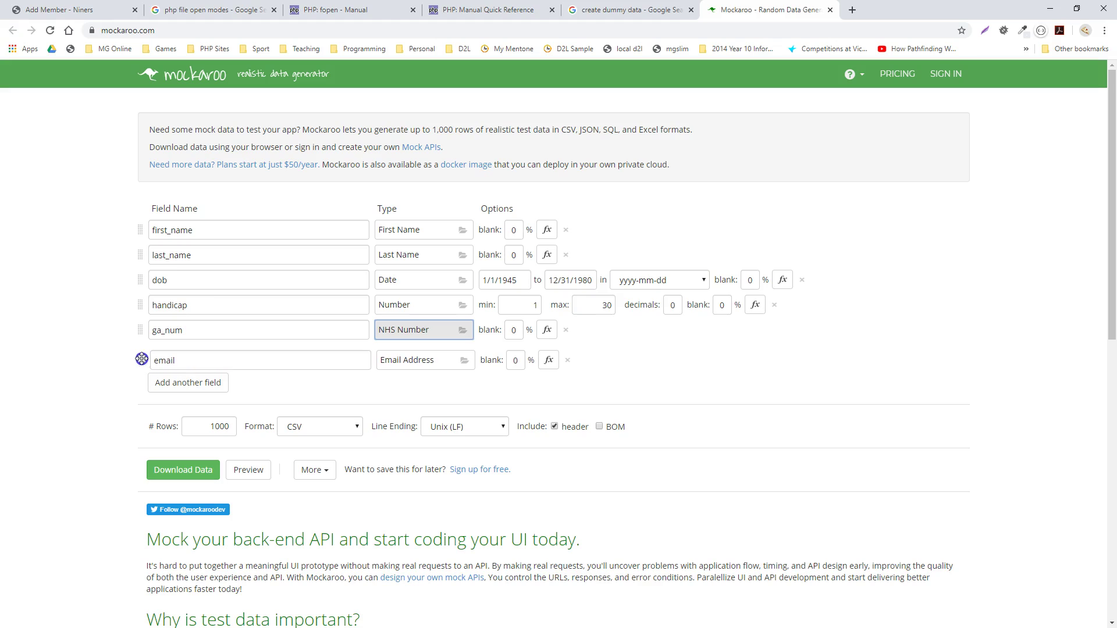
{"action": "left_click", "coordinate": [179, 383]}
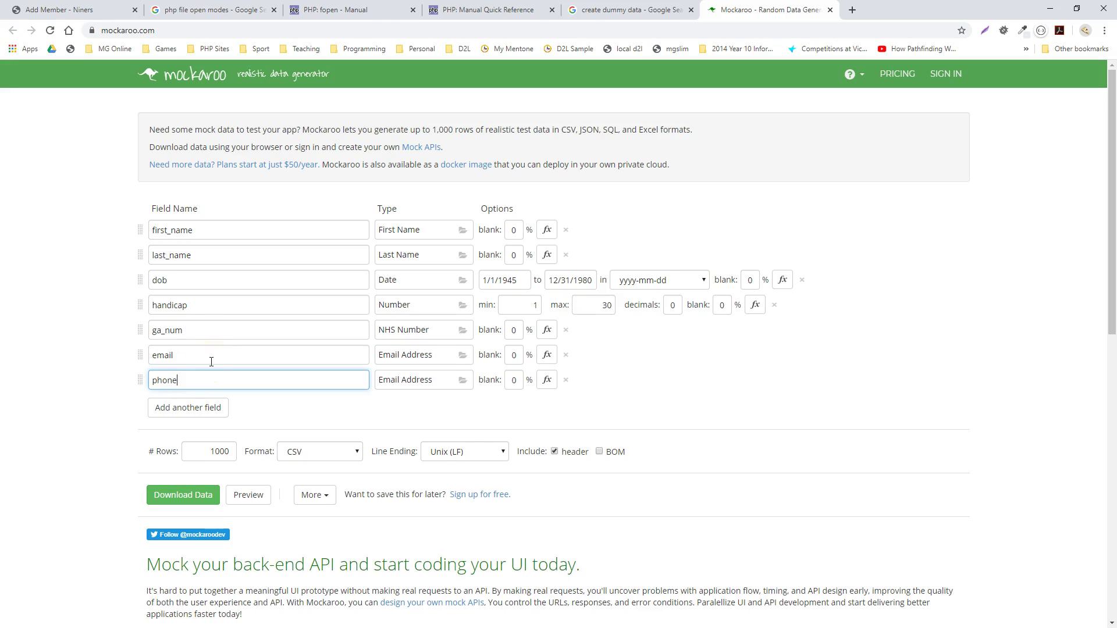
{"action": "type", "text": "phone"}
{"action": "key", "text": "Tab"}
{"action": "left_click_drag", "start_coordinate": [141, 380], "coordinate": [141, 353]}
Set the phone field's type to Phone with the unseparated ten-digit format ##########.
{"action": "left_click", "coordinate": [462, 352]}
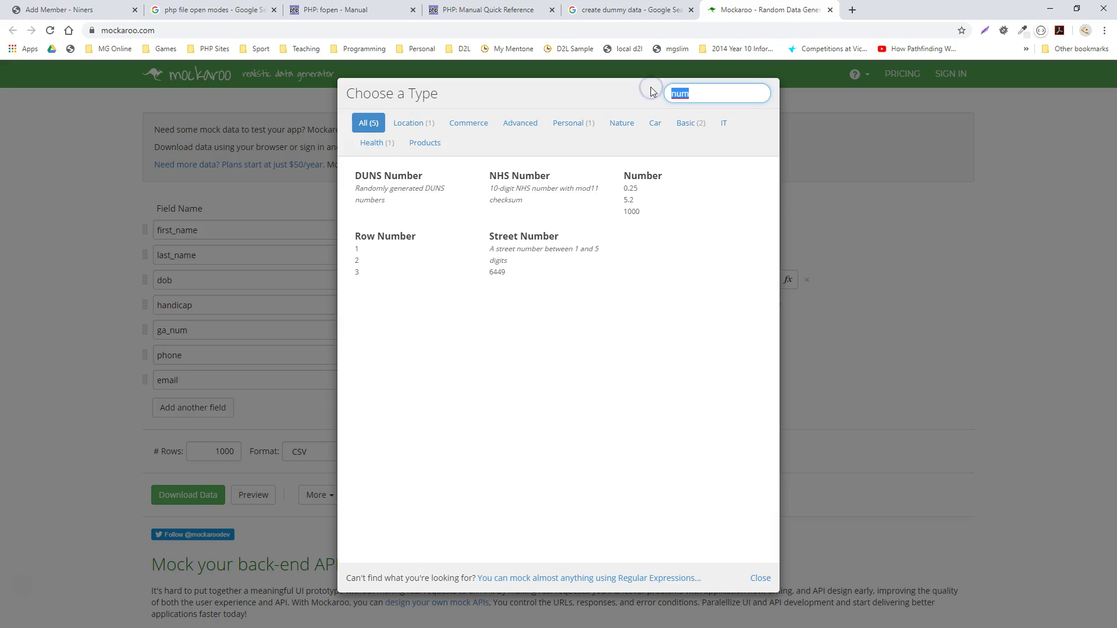
{"action": "type", "text": "phone"}
{"action": "left_click", "coordinate": [512, 175]}
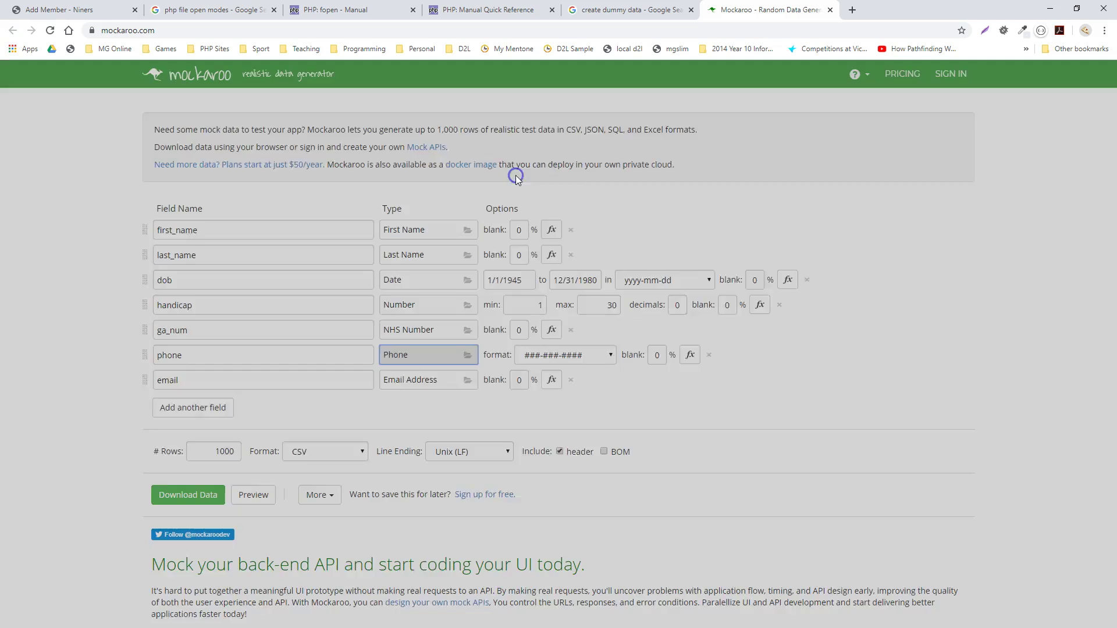
{"action": "left_click", "coordinate": [607, 355]}
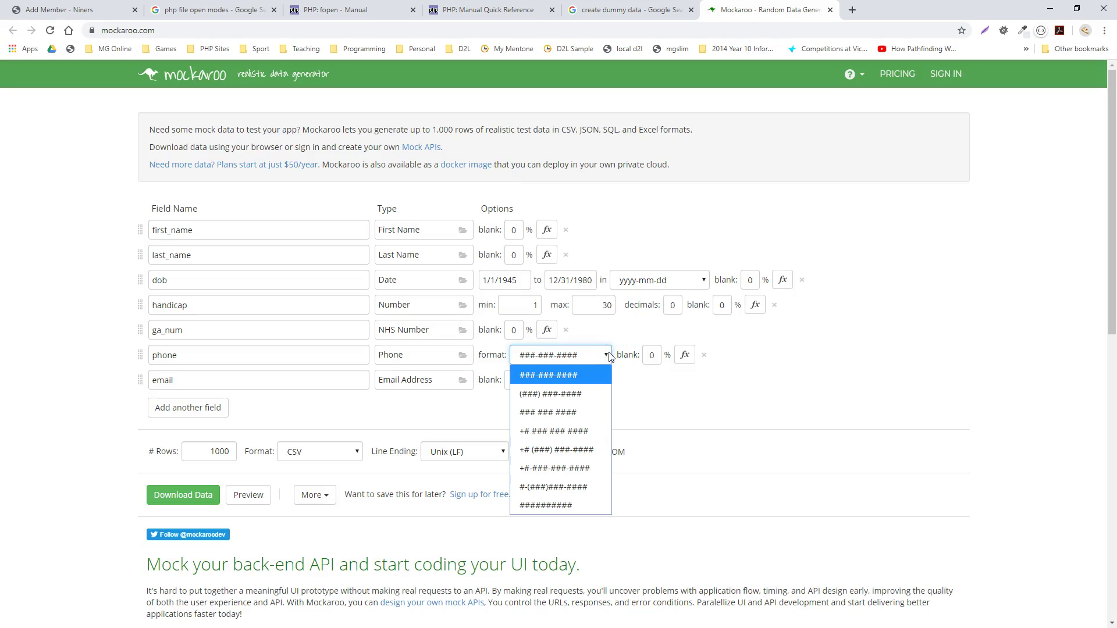
{"action": "left_click", "coordinate": [529, 377]}
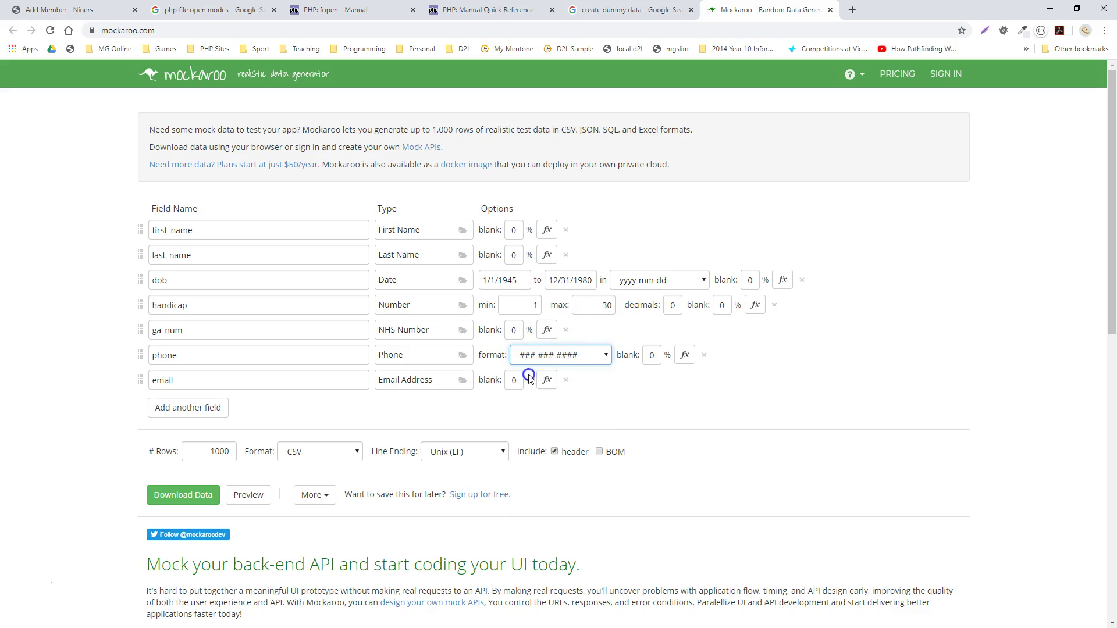
{"action": "left_click", "coordinate": [564, 354]}
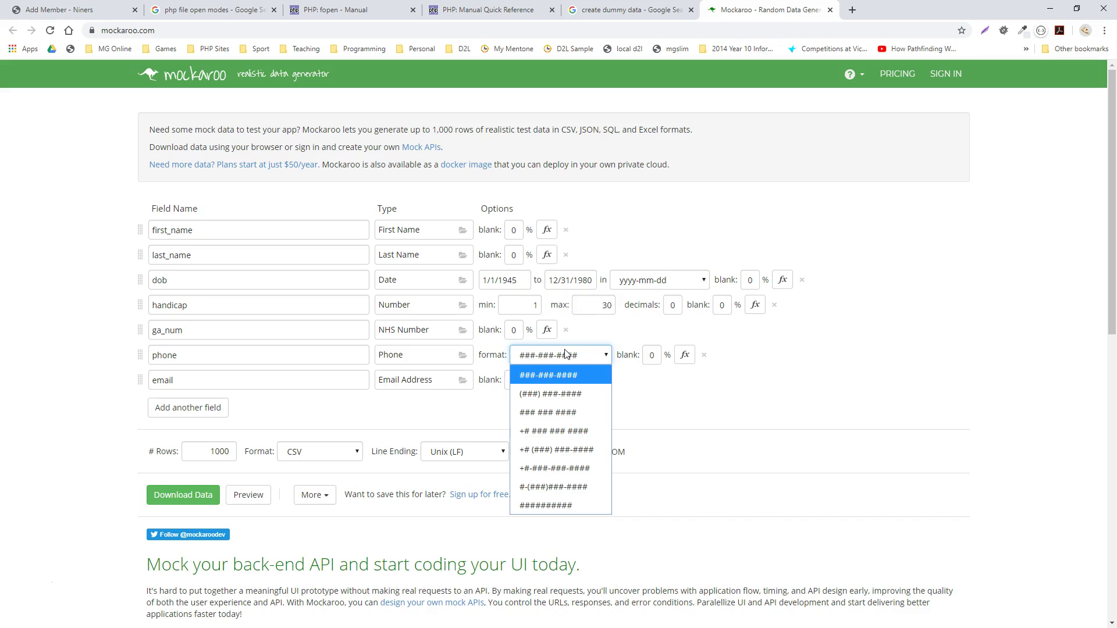
{"action": "left_click", "coordinate": [549, 506]}
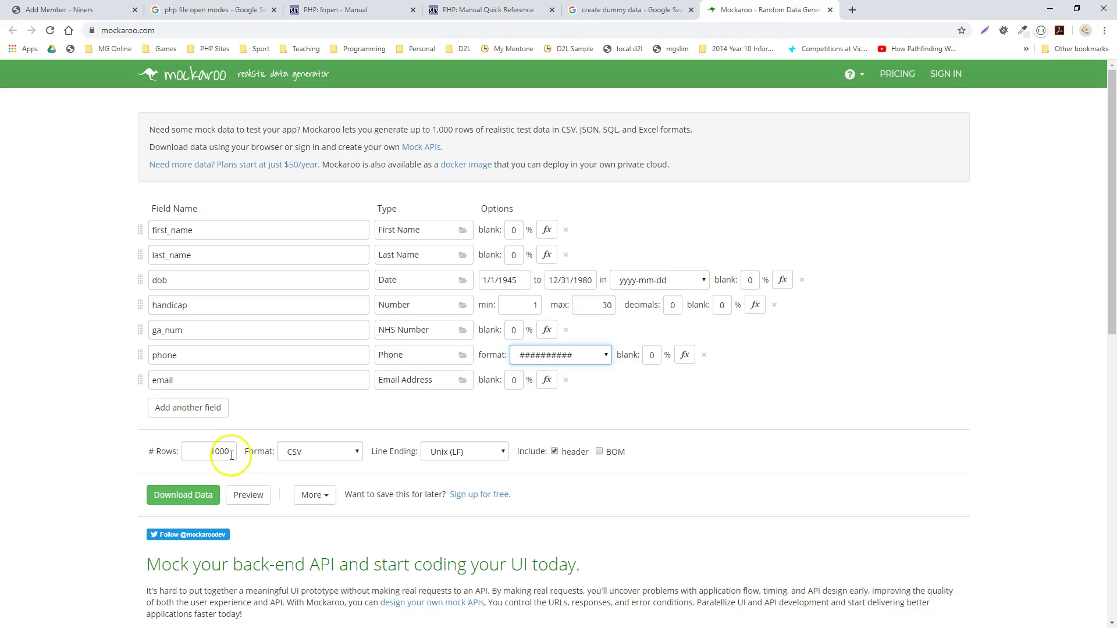
Check the line ending options and preview the generated data both as a table and as raw CSV.
{"action": "left_click", "coordinate": [494, 453]}
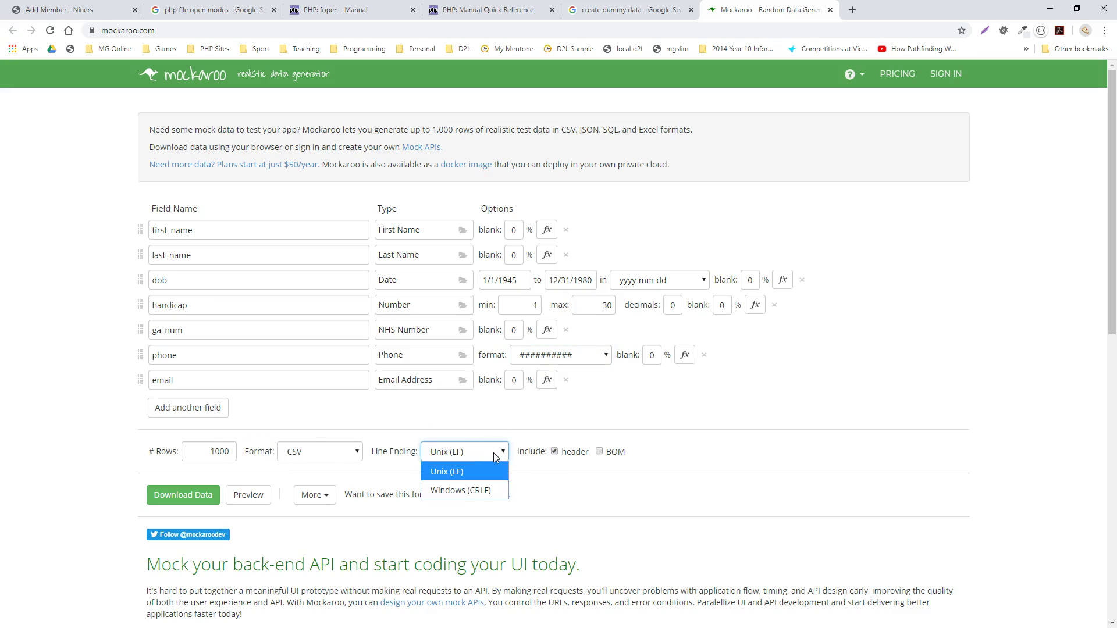
{"action": "left_click", "coordinate": [541, 474]}
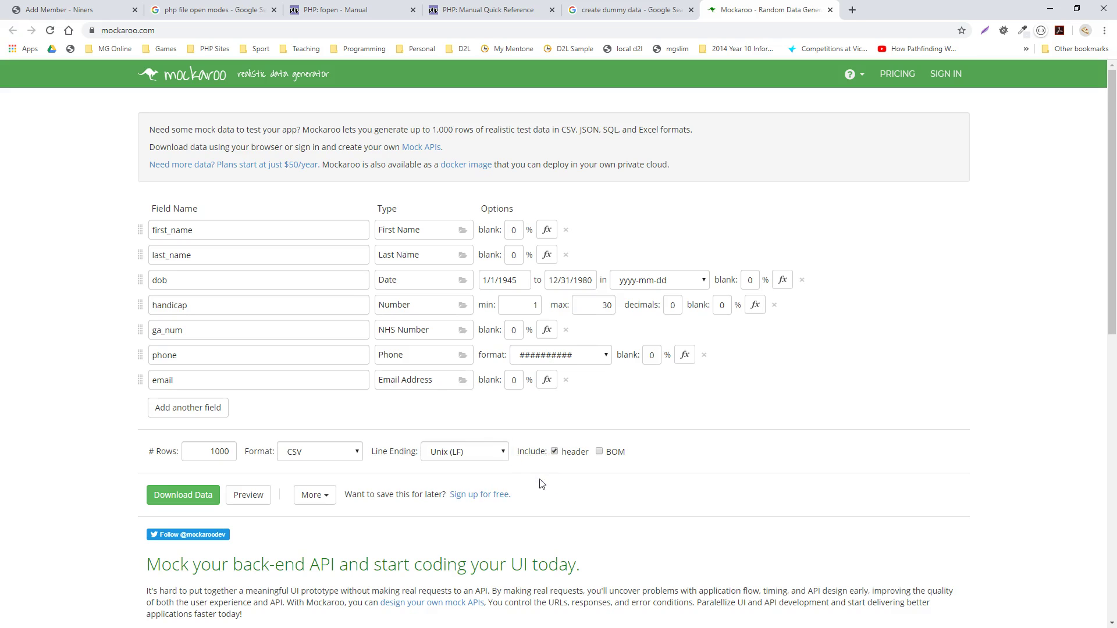
{"action": "left_click", "coordinate": [256, 496]}
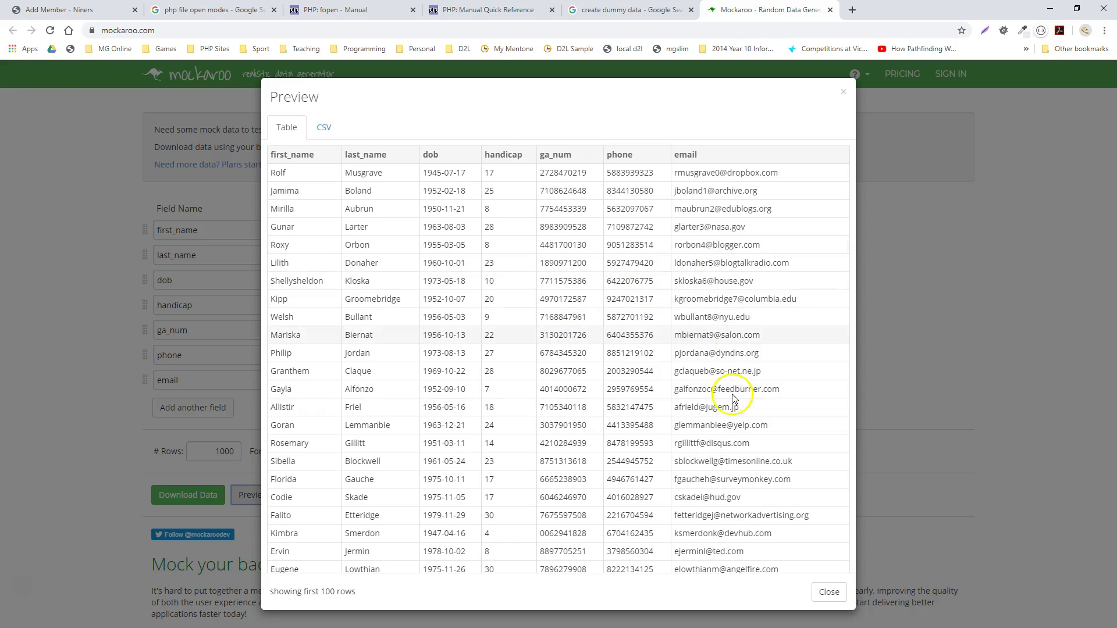
{"action": "left_click", "coordinate": [328, 130]}
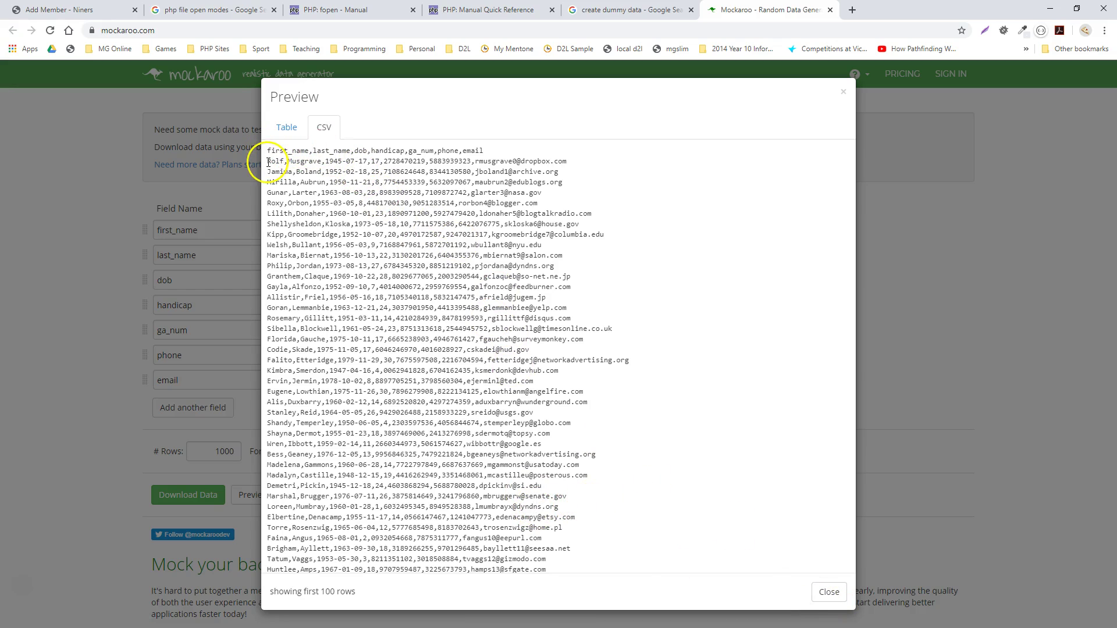
{"action": "left_click_drag", "start_coordinate": [286, 156], "coordinate": [570, 587]}
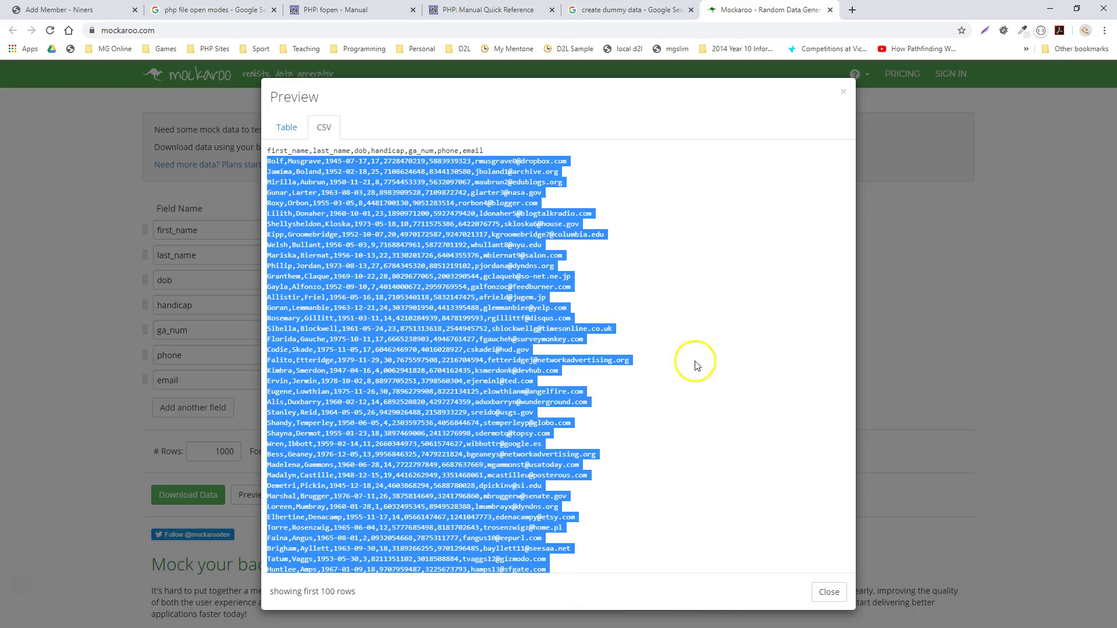
{"action": "left_click", "coordinate": [828, 590]}
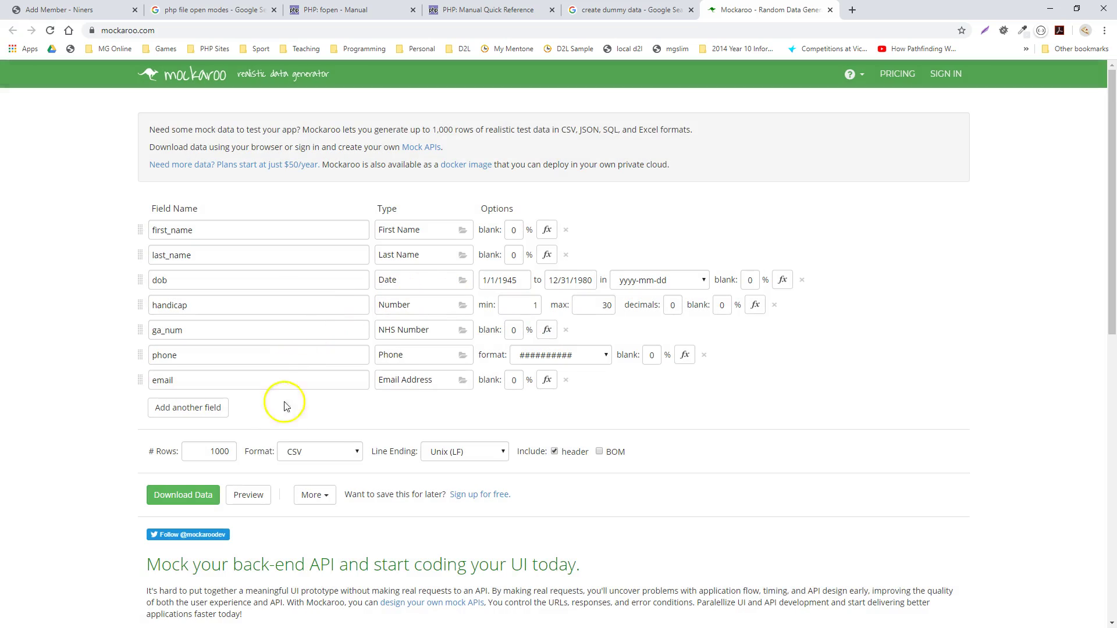
Exclude the header row from the output and download the generated data as CSV.
{"action": "left_click", "coordinate": [554, 452]}
{"action": "left_click", "coordinate": [201, 496]}
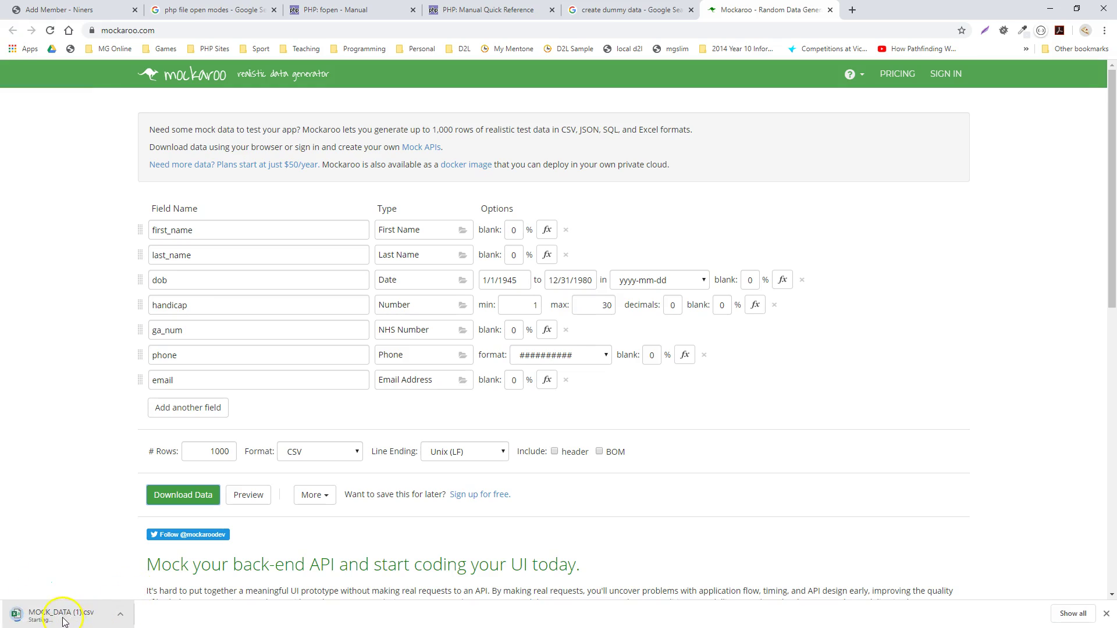
Open the downloaded CSV, try pasting its rows at line 3 of members.csv in Visual Studio Code, and undo the paste.
{"action": "left_click", "coordinate": [64, 620]}
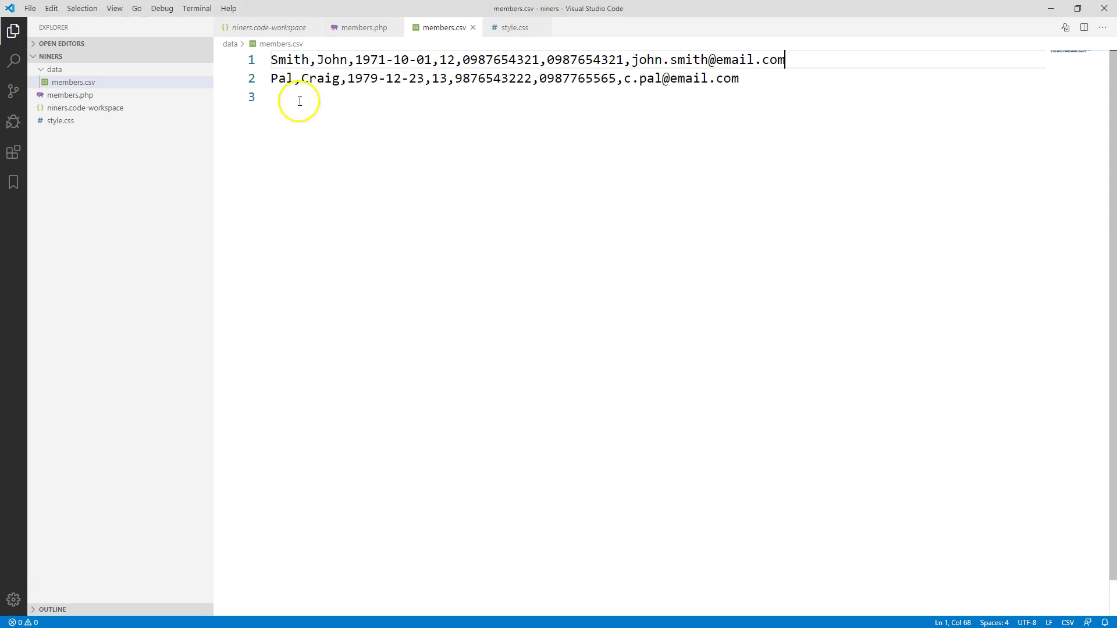
{"action": "left_click", "coordinate": [298, 99]}
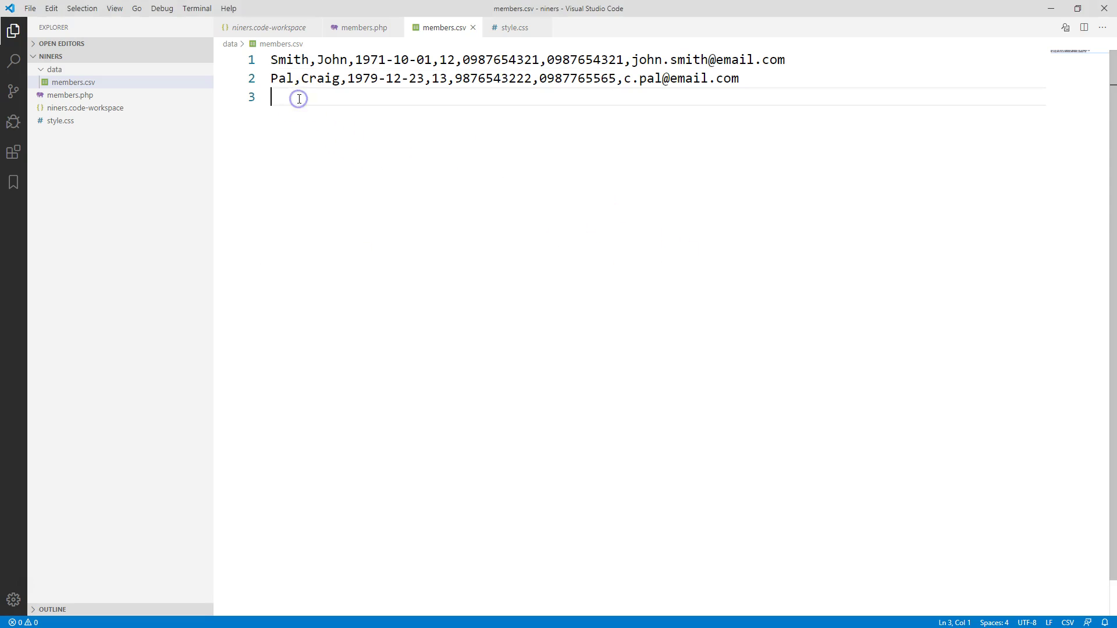
{"action": "key", "text": "ctrl+v"}
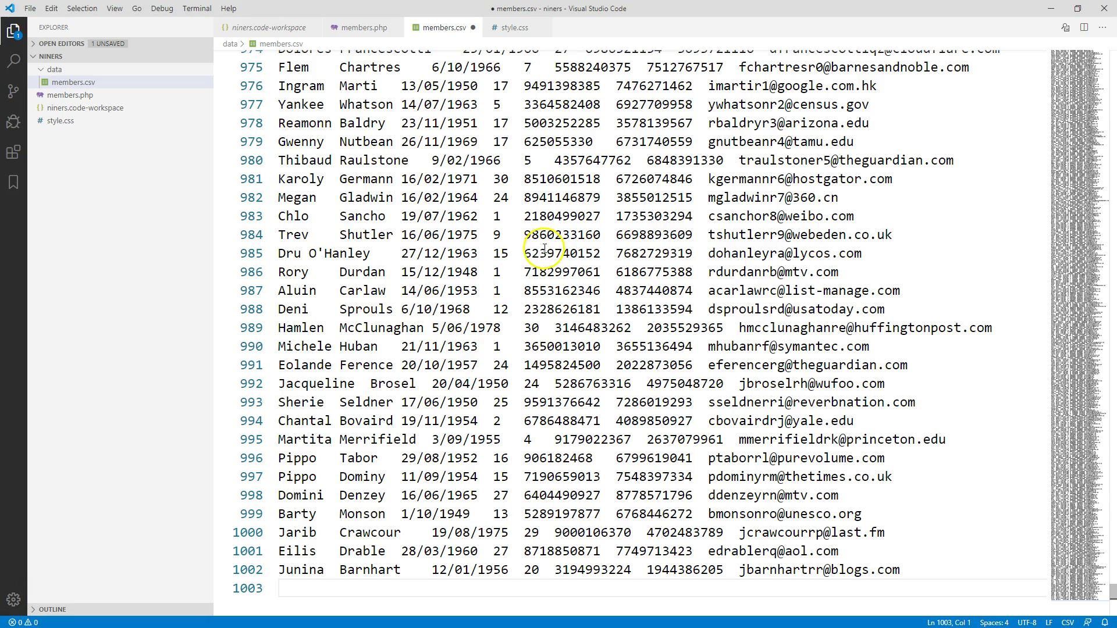
{"action": "key", "text": "ctrl+z"}
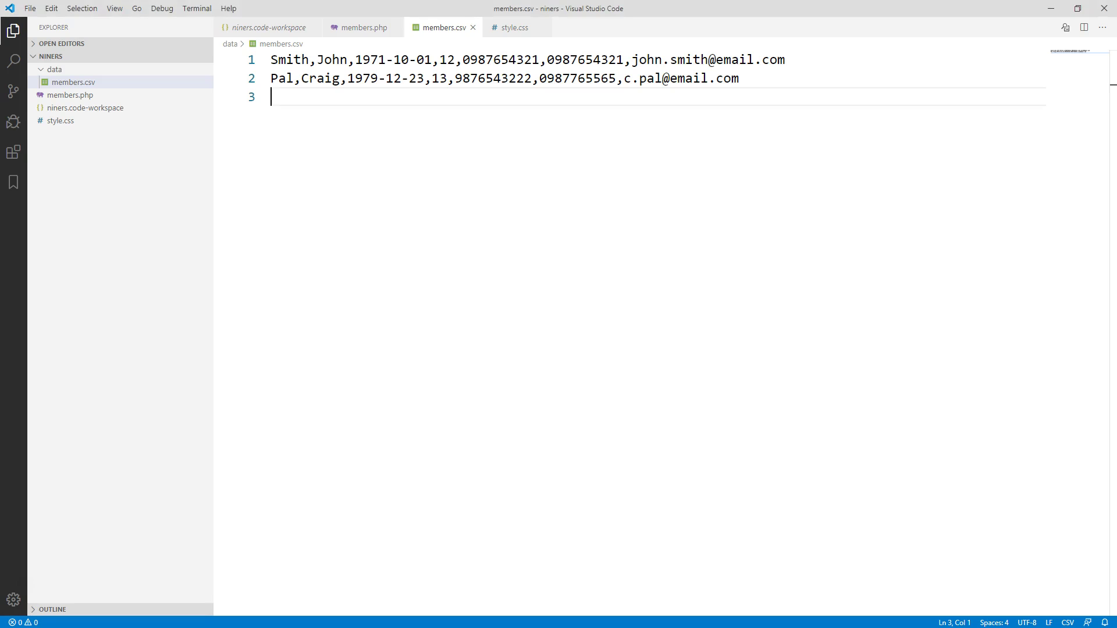
Locate MOCK_DATA (1) in the Downloads folder and open it in Visual Studio Code.
{"action": "key", "text": "alt+Tab"}
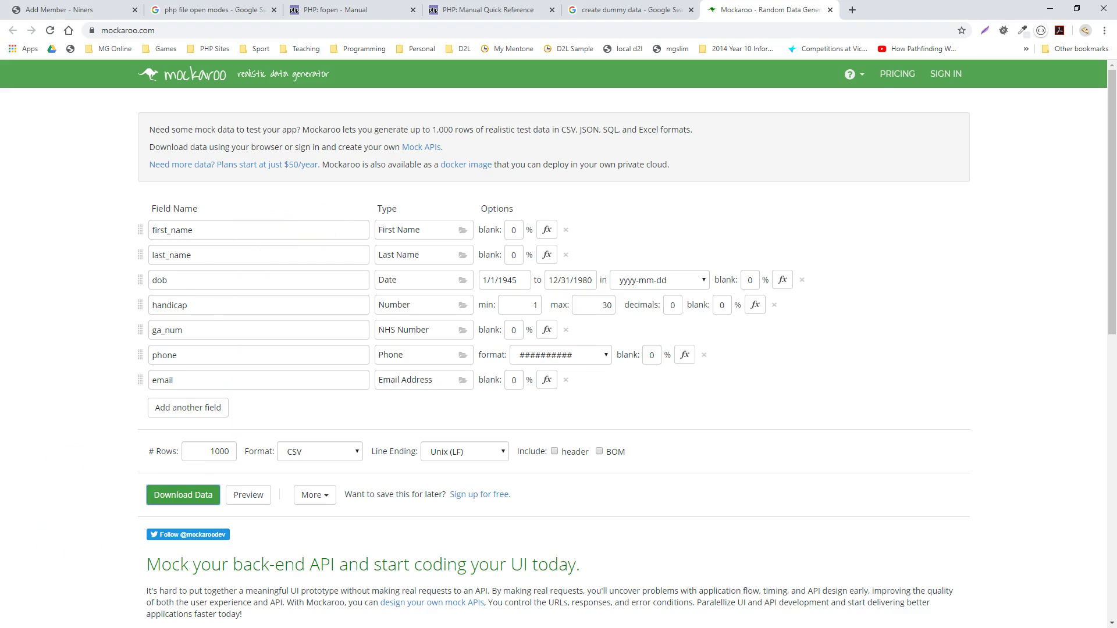
{"action": "key", "text": "alt+Tab"}
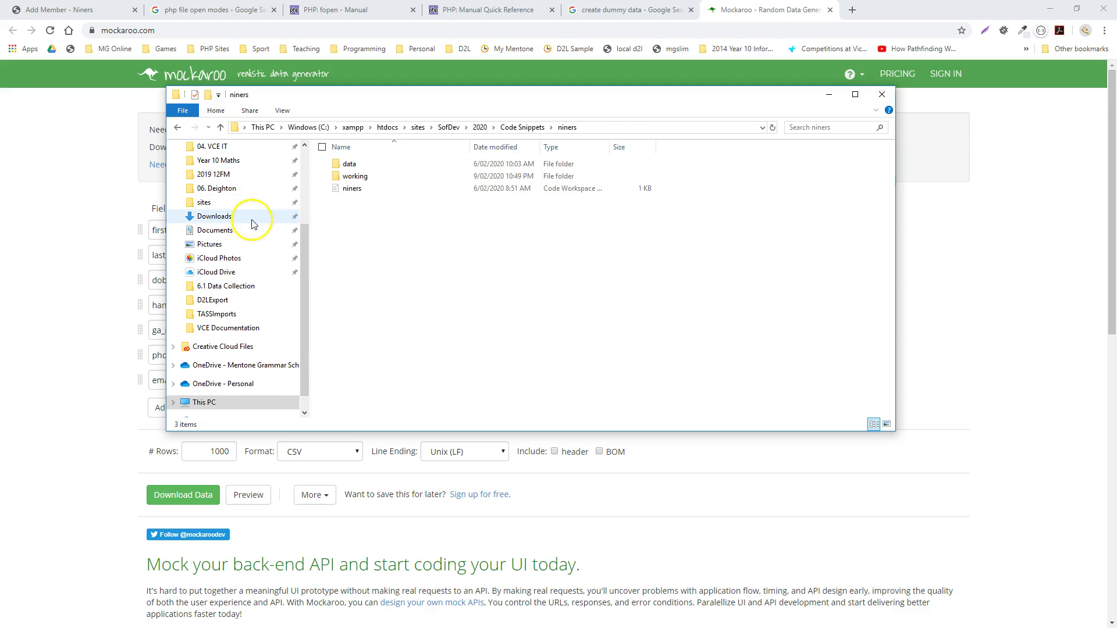
{"action": "left_click", "coordinate": [252, 220]}
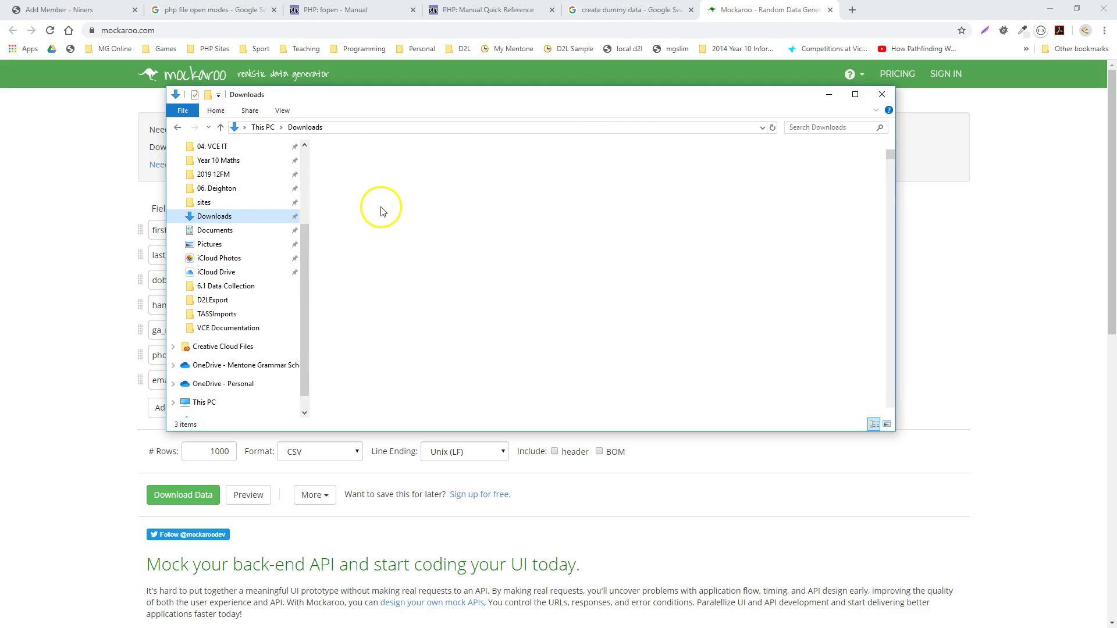
{"action": "right_click", "coordinate": [372, 165]}
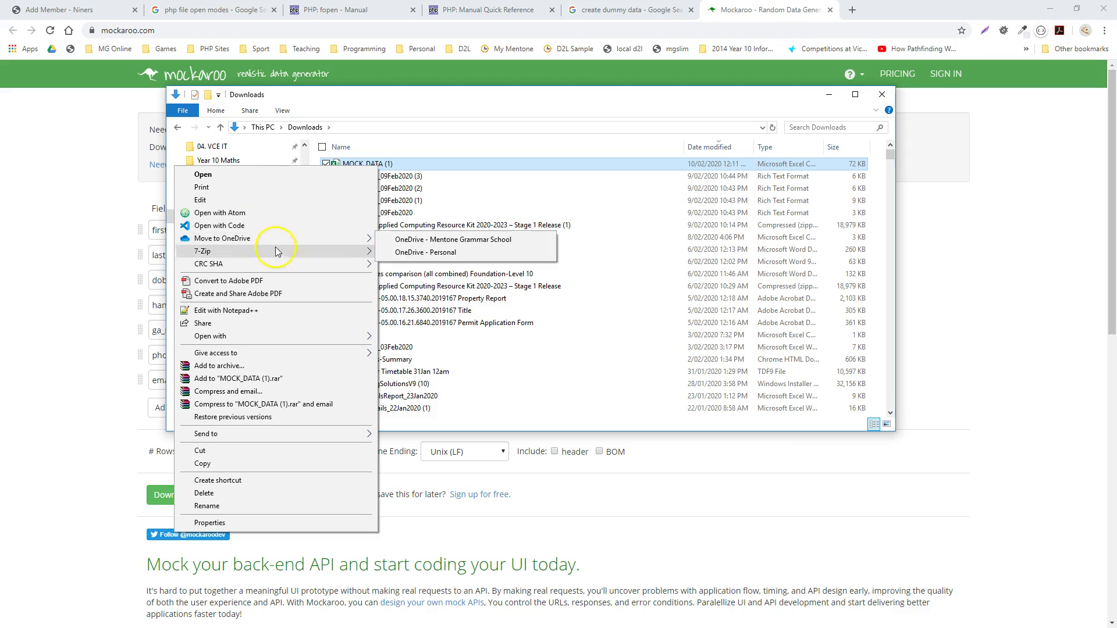
{"action": "key", "text": "Escape"}
{"action": "left_click", "coordinate": [872, 96]}
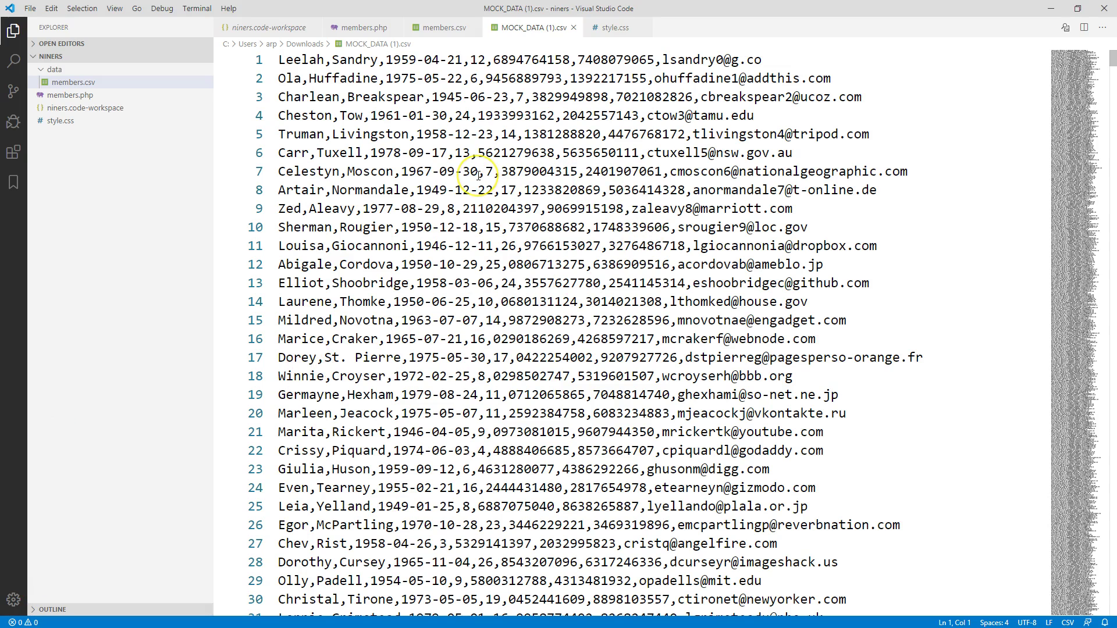
Copy all rows from MOCK_DATA (1).csv into members.csv starting at line 3, and save members.csv.
{"action": "key", "text": "ctrl+a"}
{"action": "key", "text": "ctrl+c"}
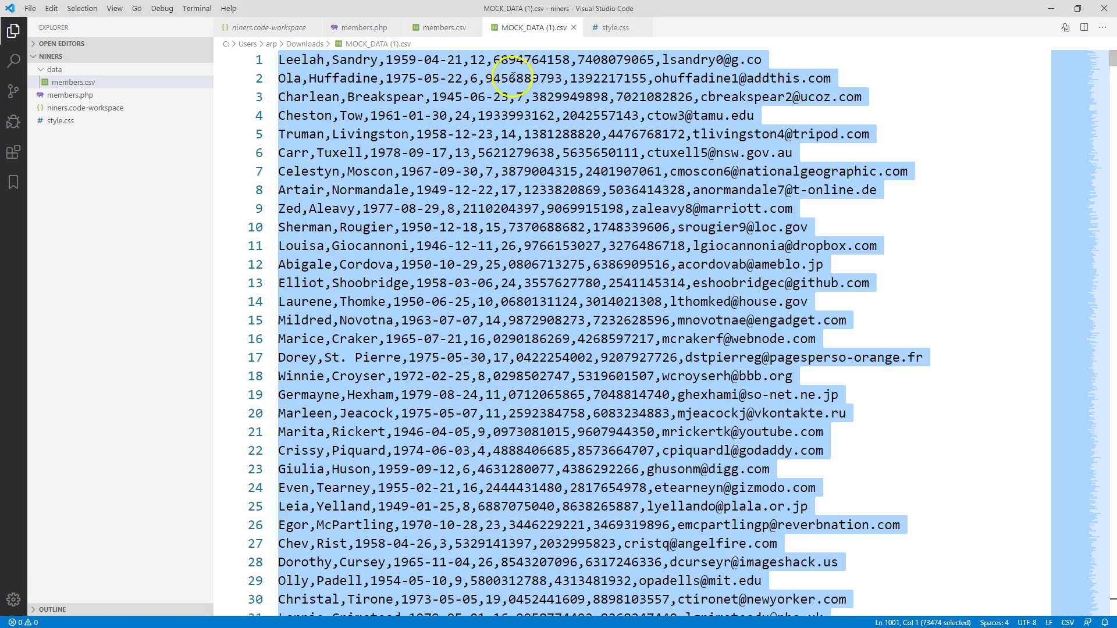
{"action": "left_click", "coordinate": [438, 29]}
{"action": "key", "text": "ctrl+v"}
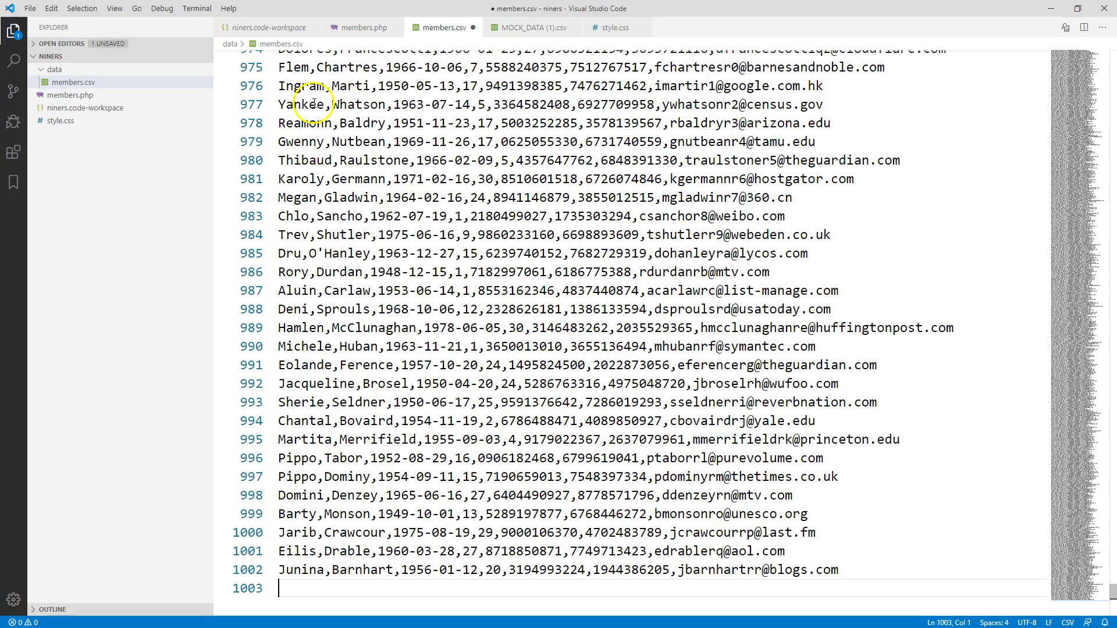
{"action": "scroll", "coordinate": [489, 325], "scroll_direction": "up", "scroll_amount": 13}
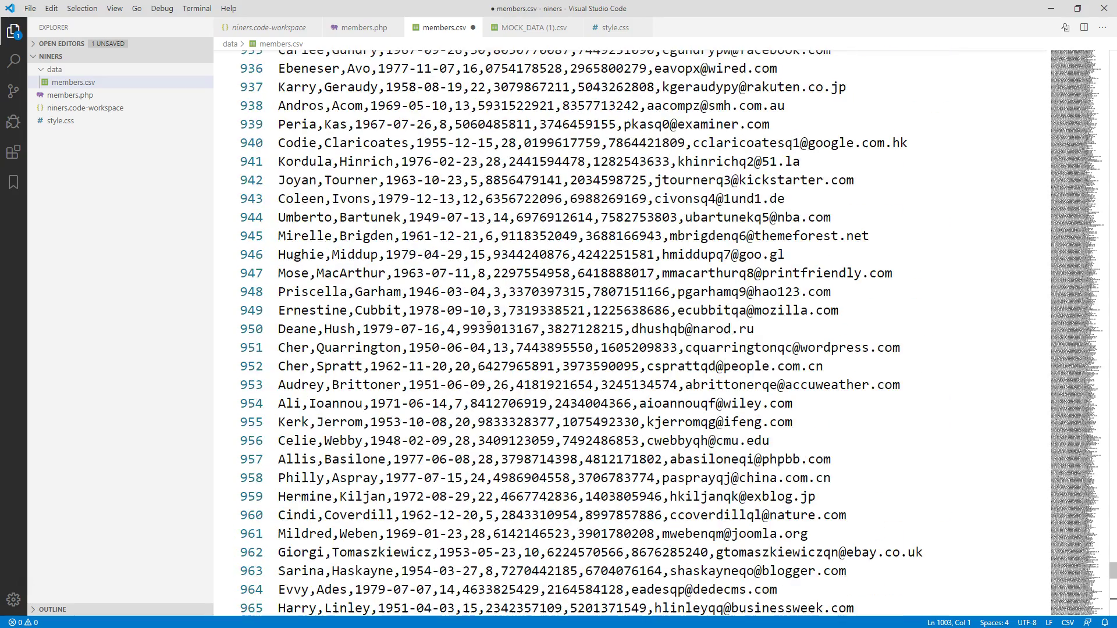
{"action": "left_click_drag", "start_coordinate": [1076, 567], "coordinate": [1112, 621]}
{"action": "scroll", "coordinate": [934, 528], "scroll_direction": "up", "scroll_amount": 6}
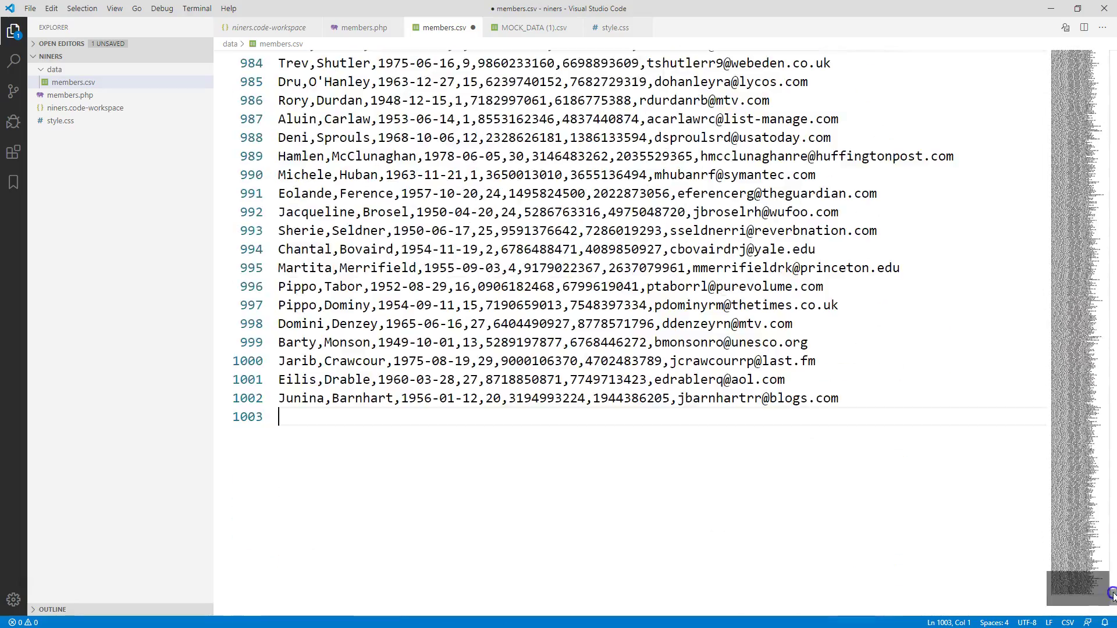
{"action": "key", "text": "ctrl+s"}
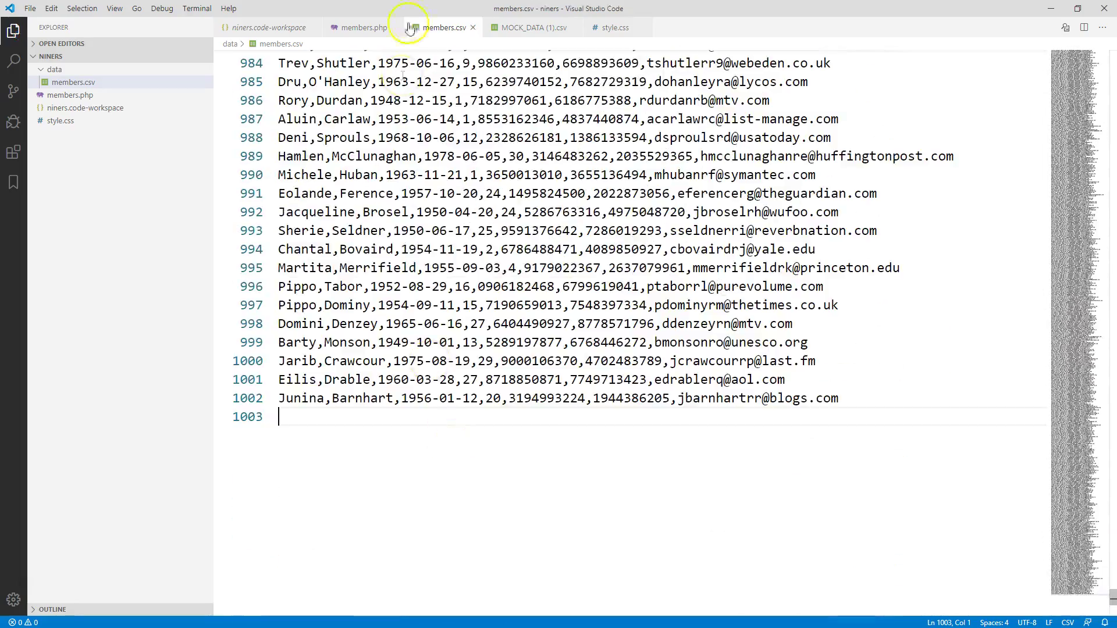
Close the MOCK_DATA (1).csv and style.css files, and switch to the Mockaroo page in the browser.
{"action": "left_click", "coordinate": [573, 27]}
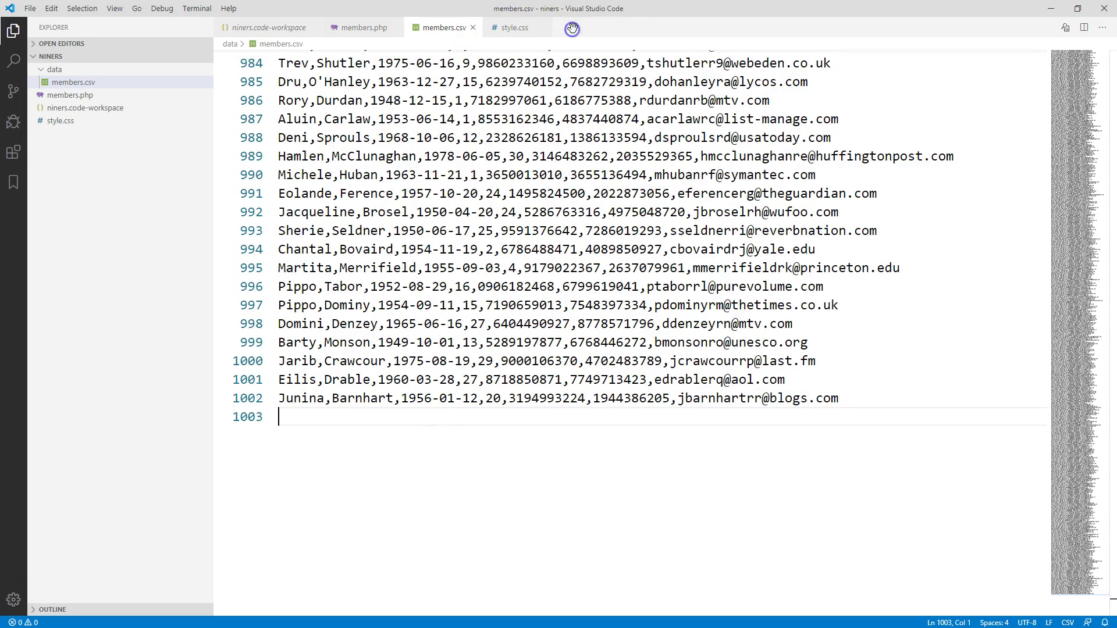
{"action": "left_click", "coordinate": [545, 28]}
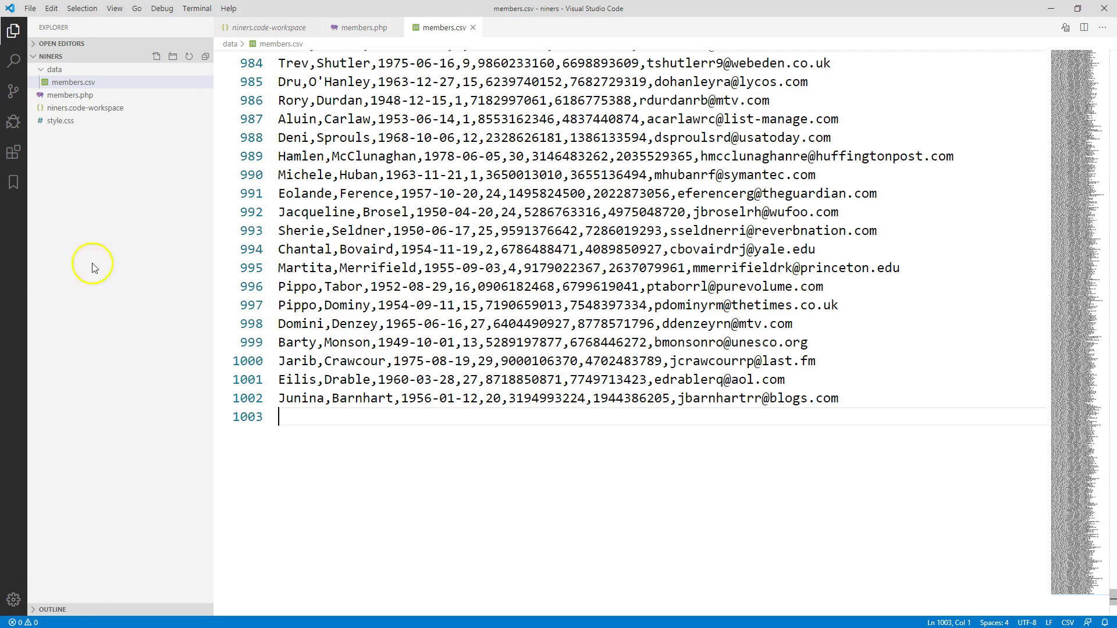
{"action": "key", "text": "alt+Tab"}
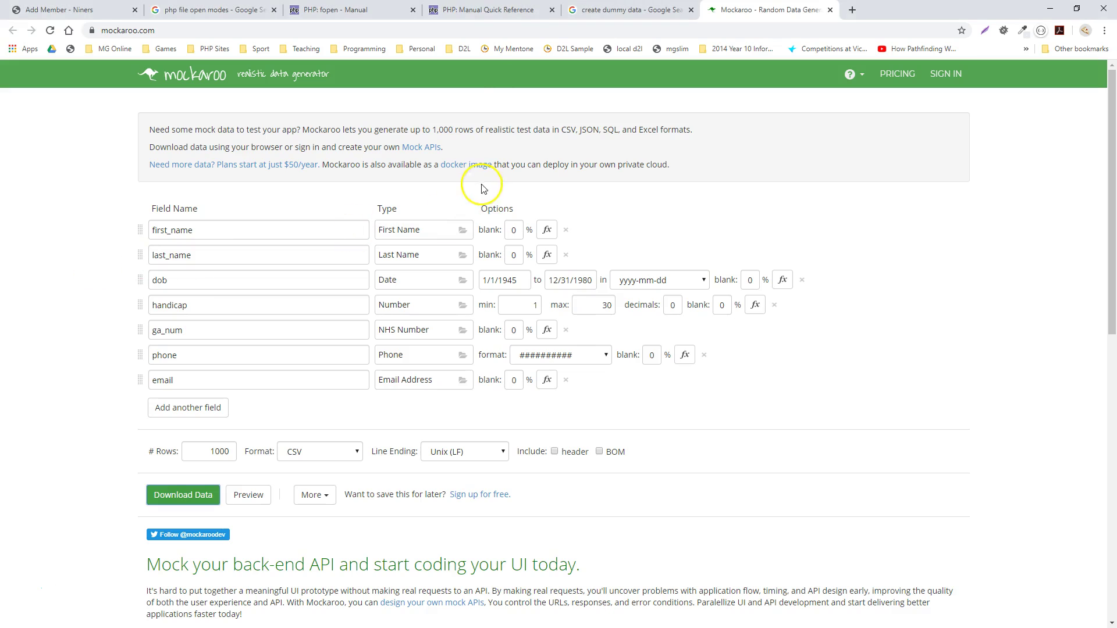